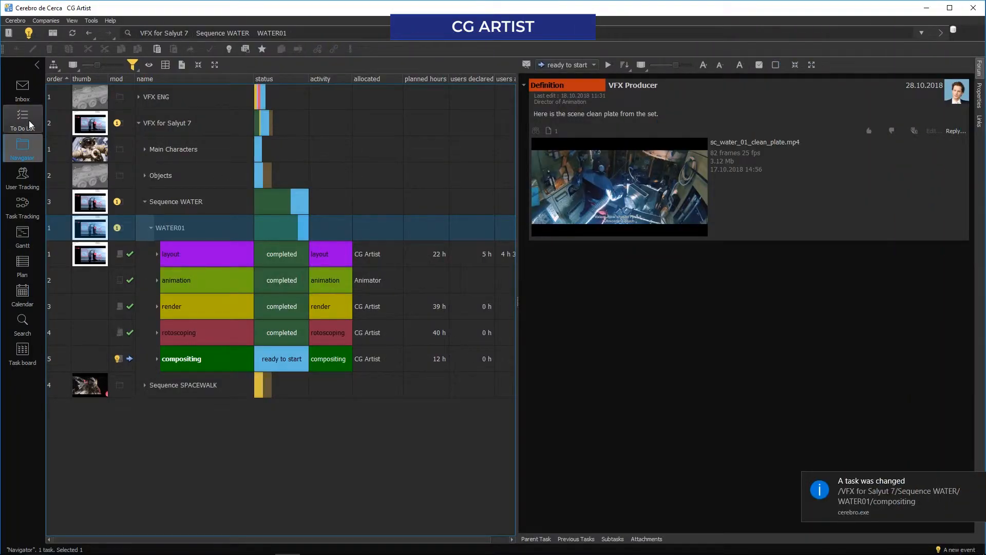
Switch the ready-to-start WATER01 compositing task in the To Do List to in progress, without writing a message
left_click(29, 119)
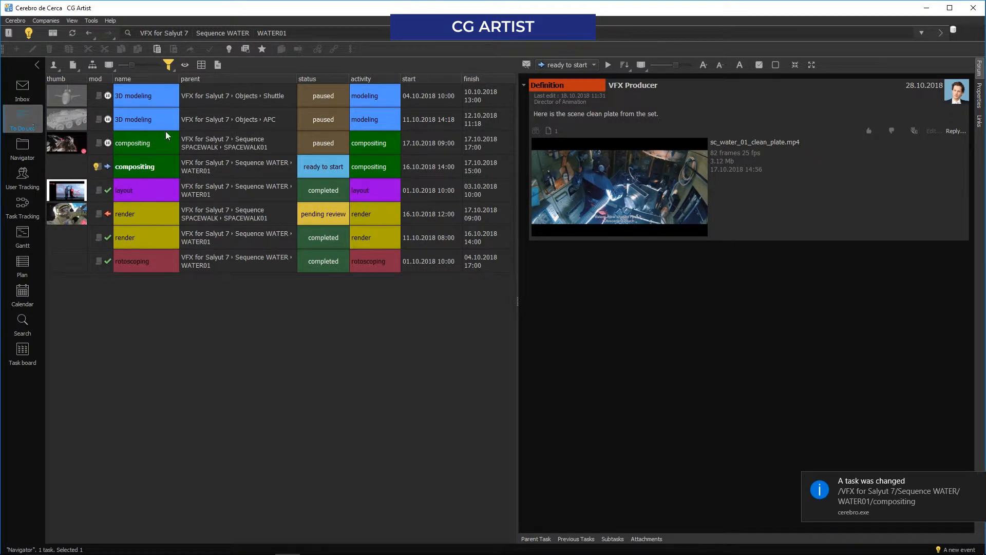
left_click(317, 168)
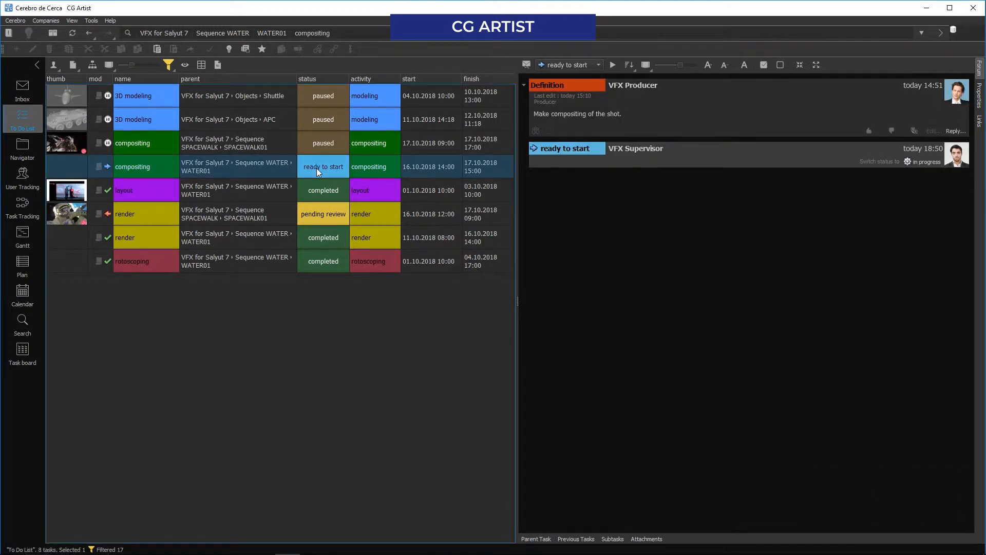
left_click(572, 64)
left_click(571, 71)
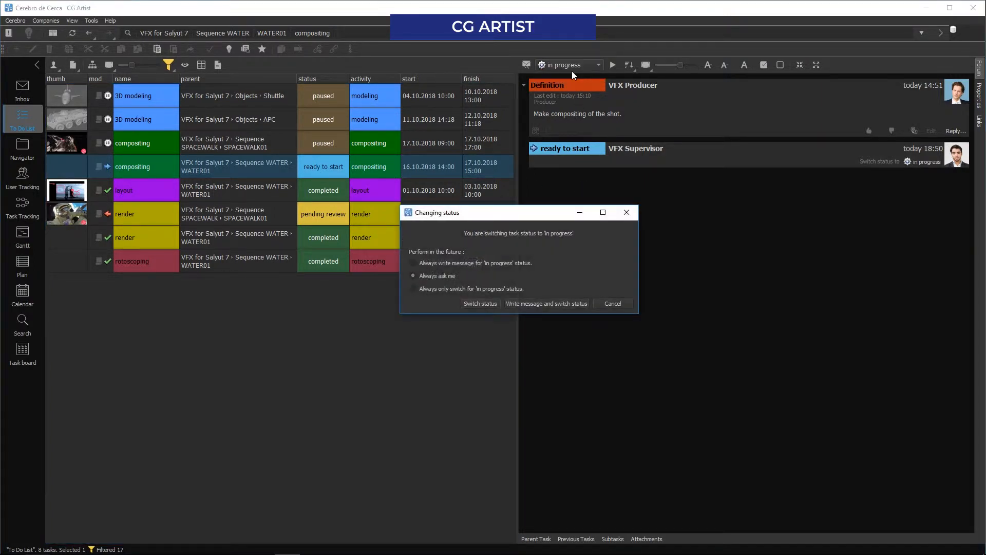
left_click(483, 304)
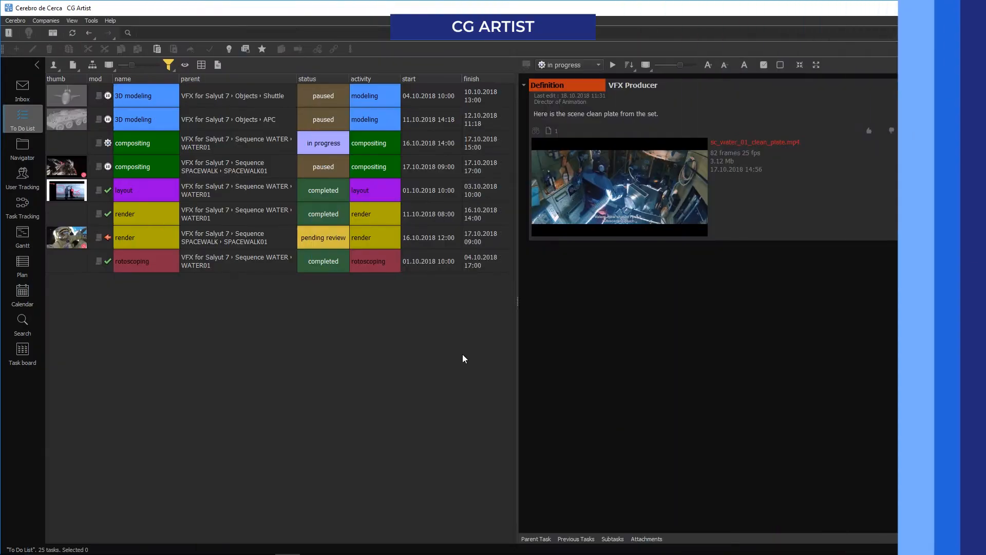
Draft a reply to the WATER01 compositing definition: "I made the first version, take a look. I'm looking forward for your comments"
left_click(239, 147)
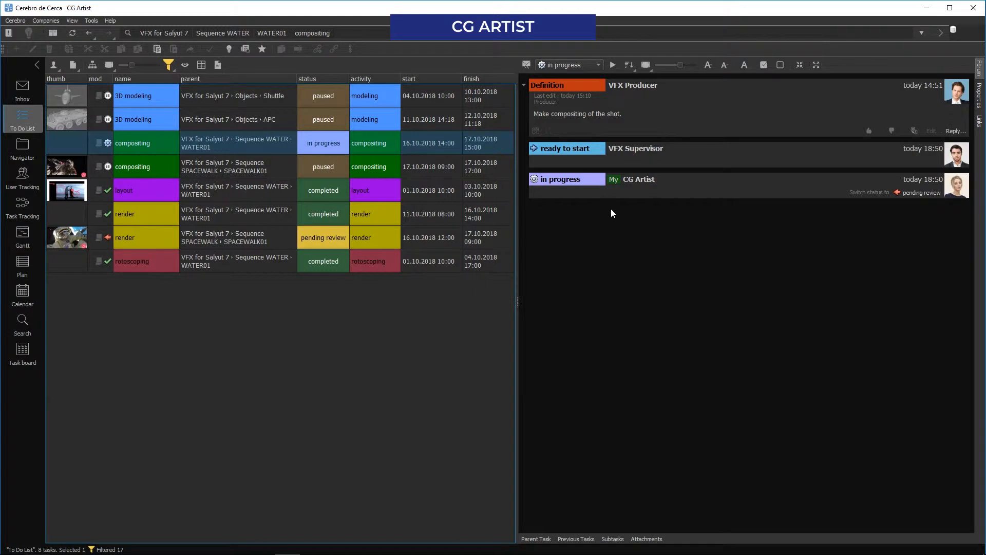
left_click(955, 132)
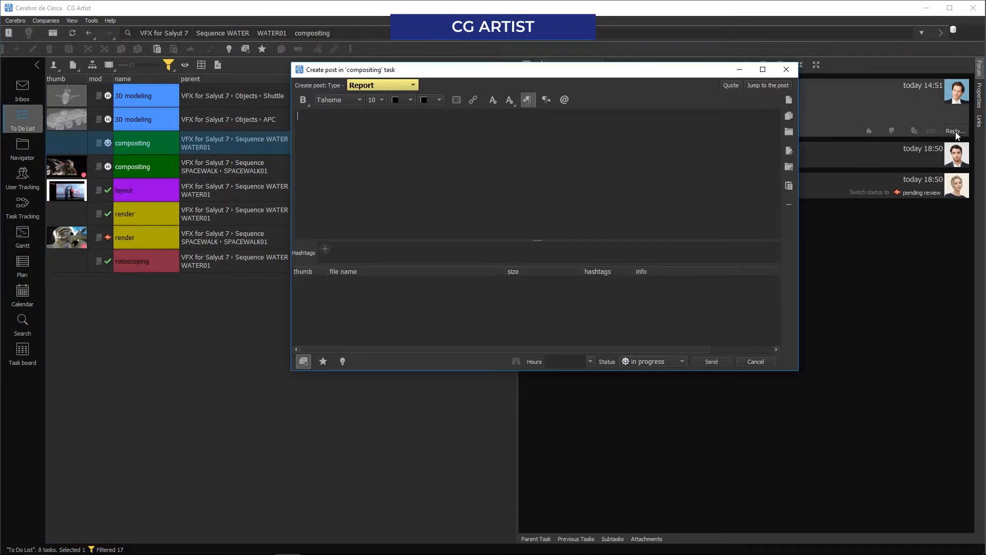
type("I")
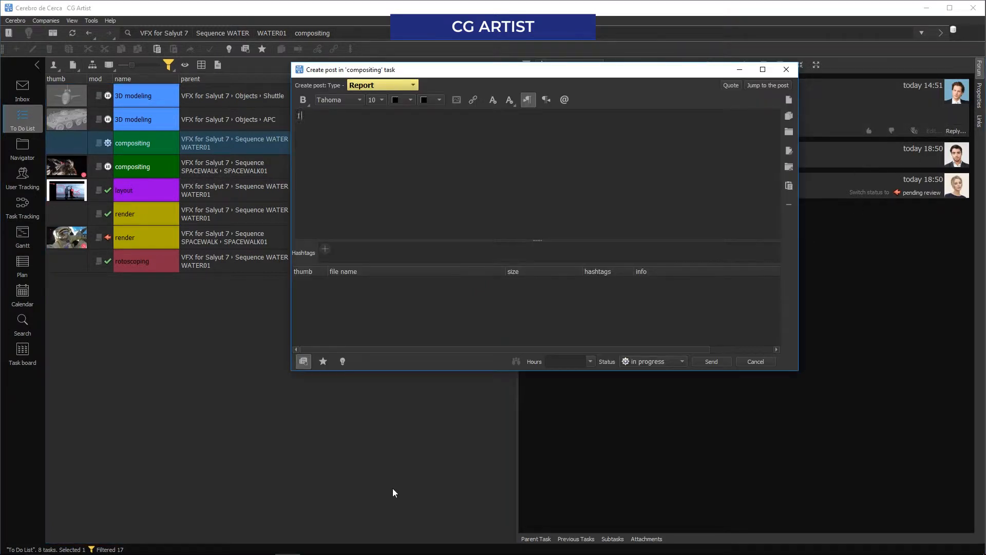
type(" made the first yersion, take a look. I'm looking forward for your comments")
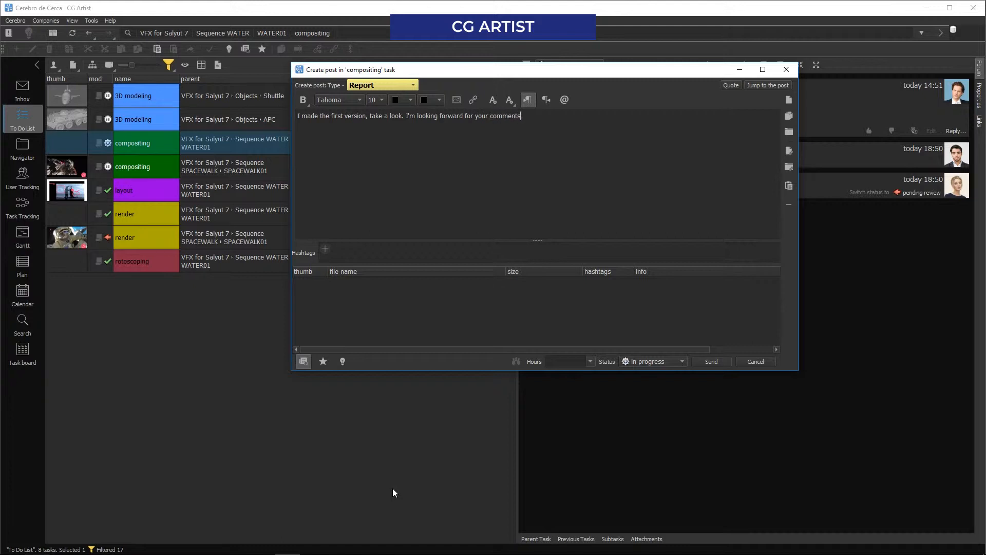
Attach the video file sc_water_01_comp_v01.mp4 from the file explorer to the report
mouse_move(277, 552)
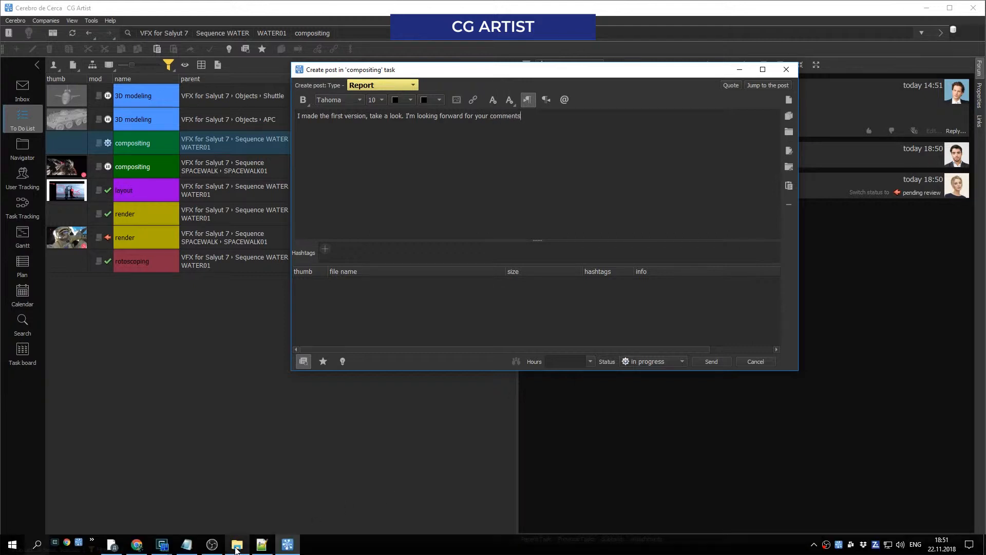
left_click(236, 545)
left_click_drag(222, 175, 464, 259)
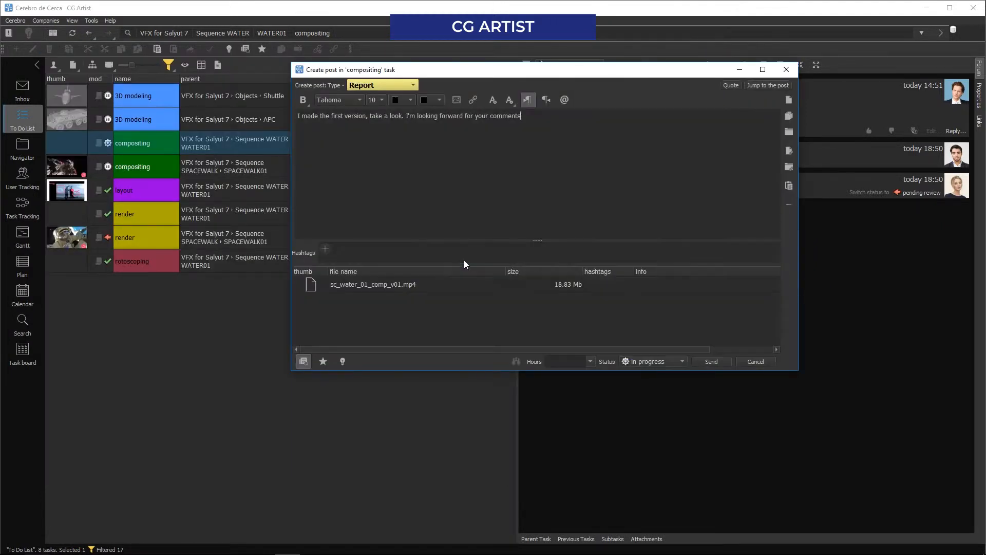
Declare 8 h of work in the report, set its status to pending review and send it
left_click(590, 362)
scroll(572, 409, "down", 3)
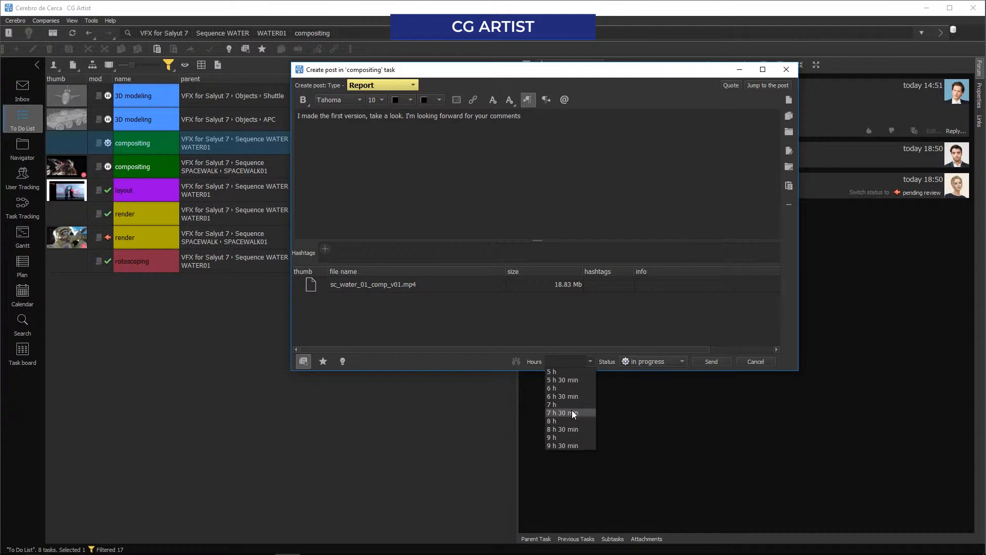
left_click(560, 421)
left_click(629, 361)
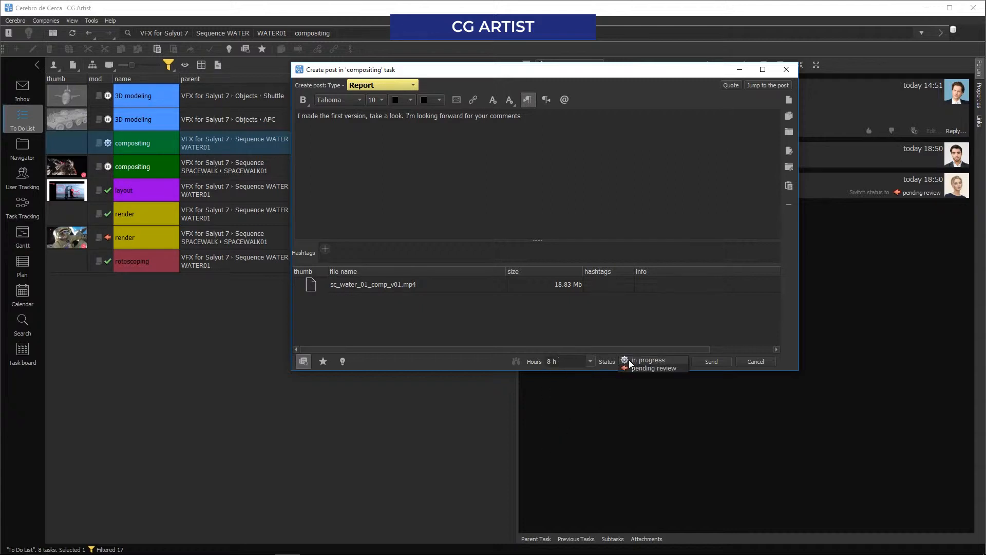
left_click(629, 367)
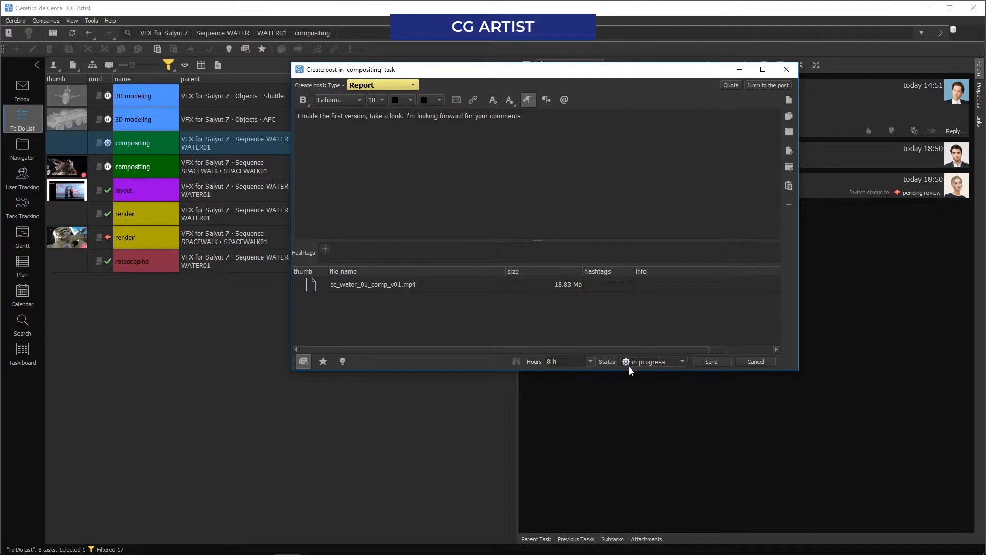
left_click(713, 361)
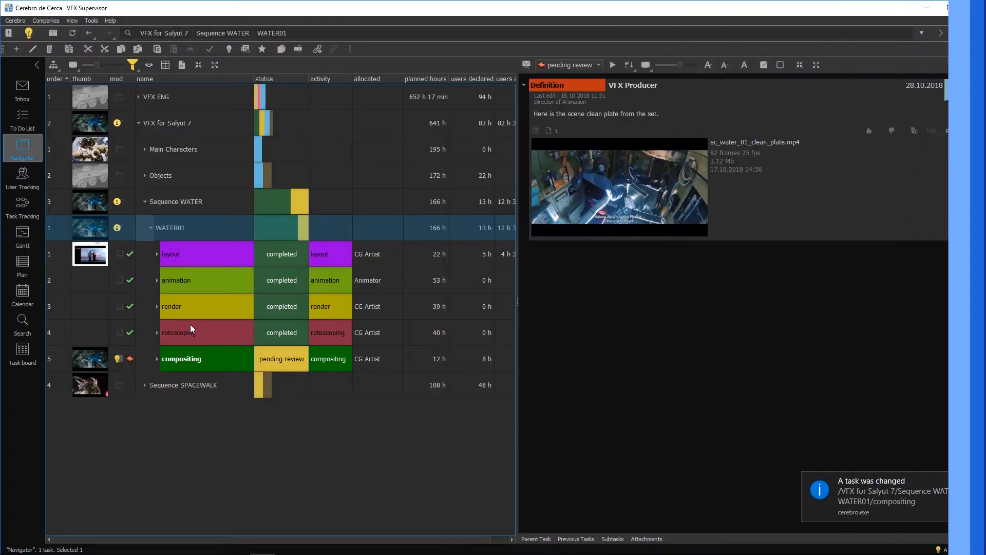
From the supervisor's inbox, open the compositing report's video sc_water_01_comp_v01.mp4 in Mirada
left_click(19, 90)
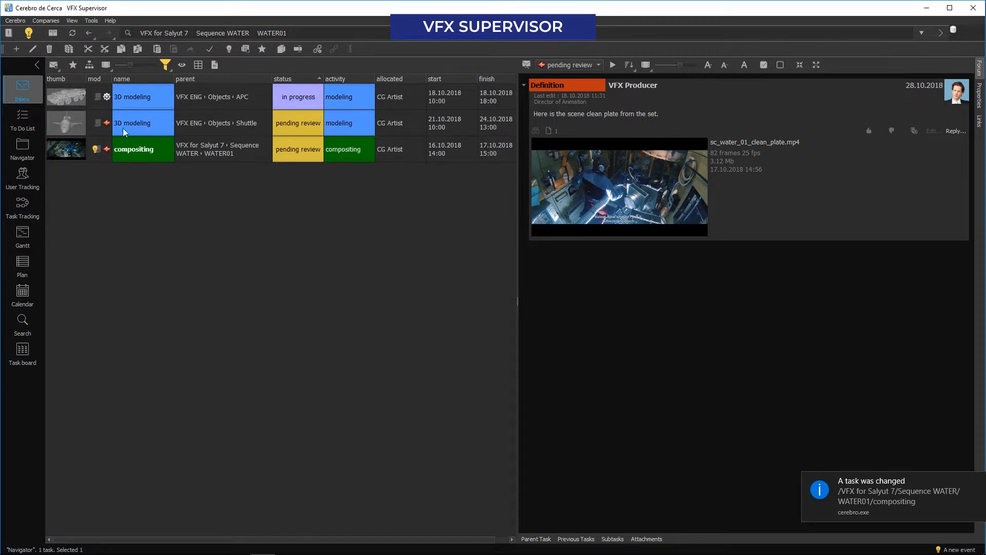
left_click(142, 153)
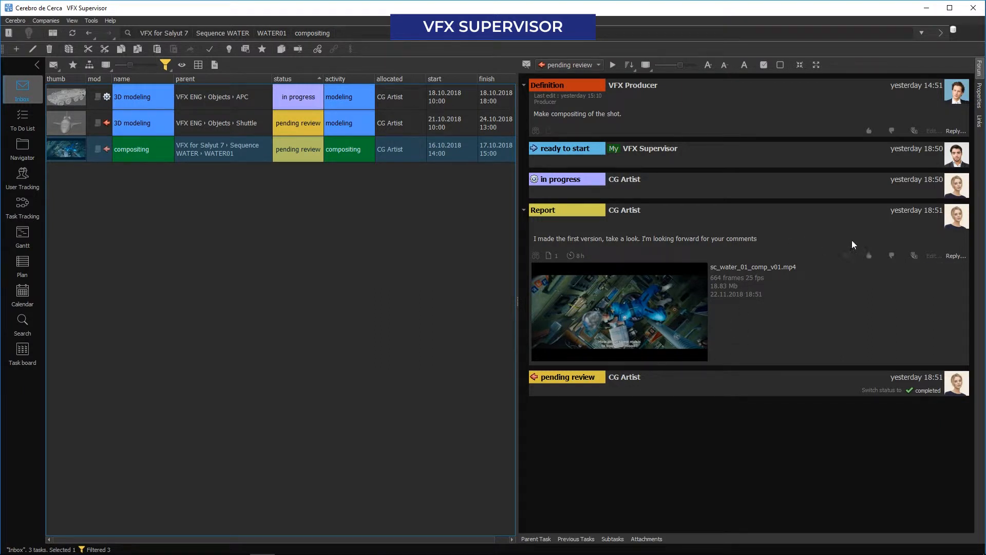
left_click(955, 255)
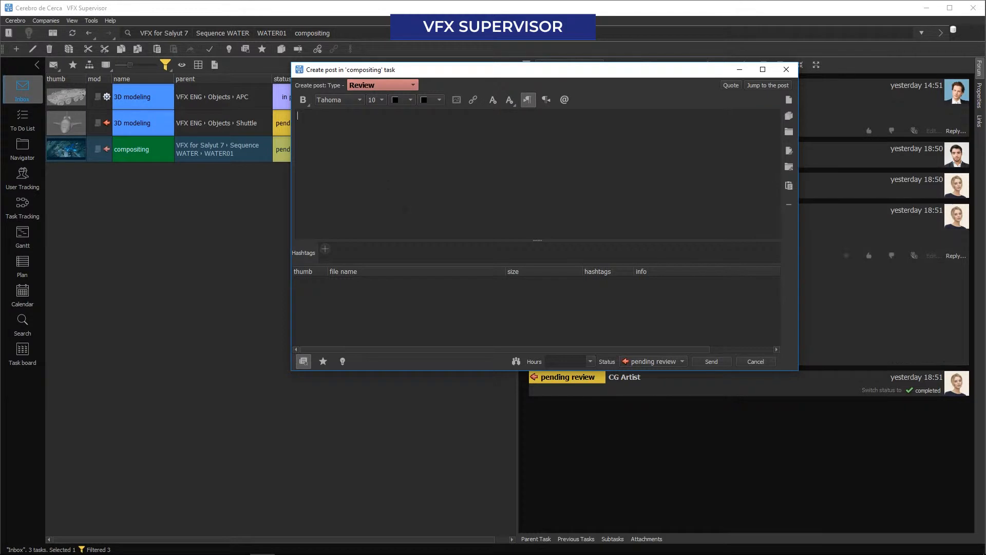
left_click(784, 71)
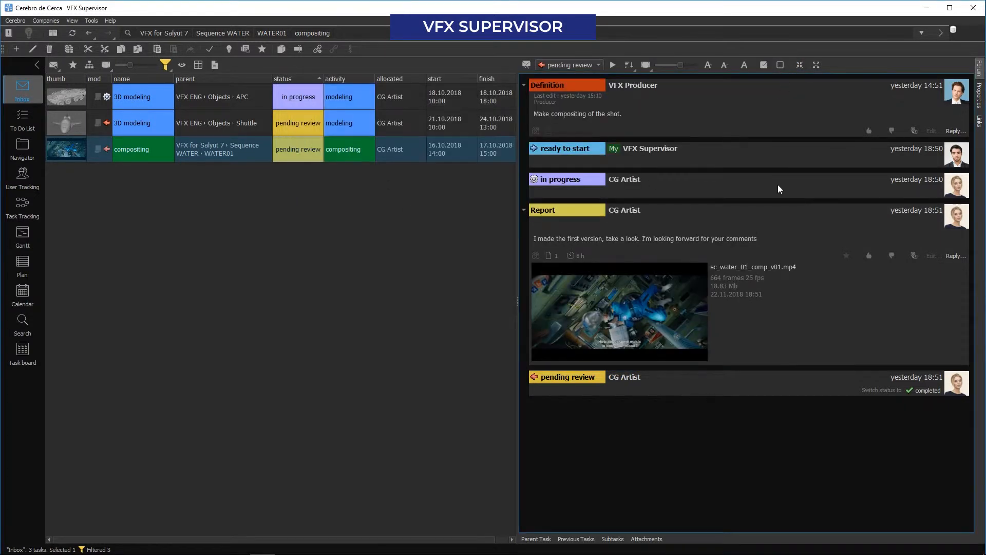
mouse_move(680, 284)
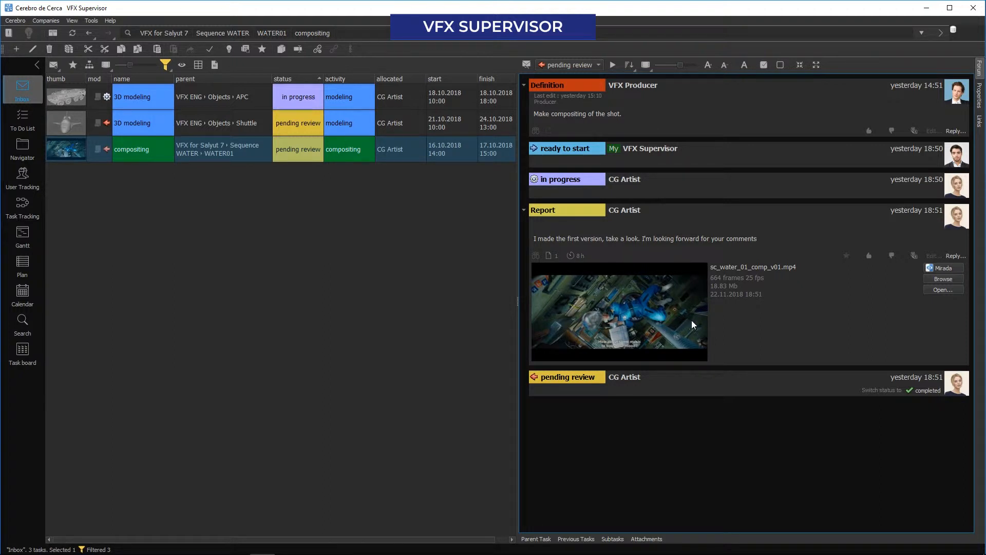
left_click(942, 269)
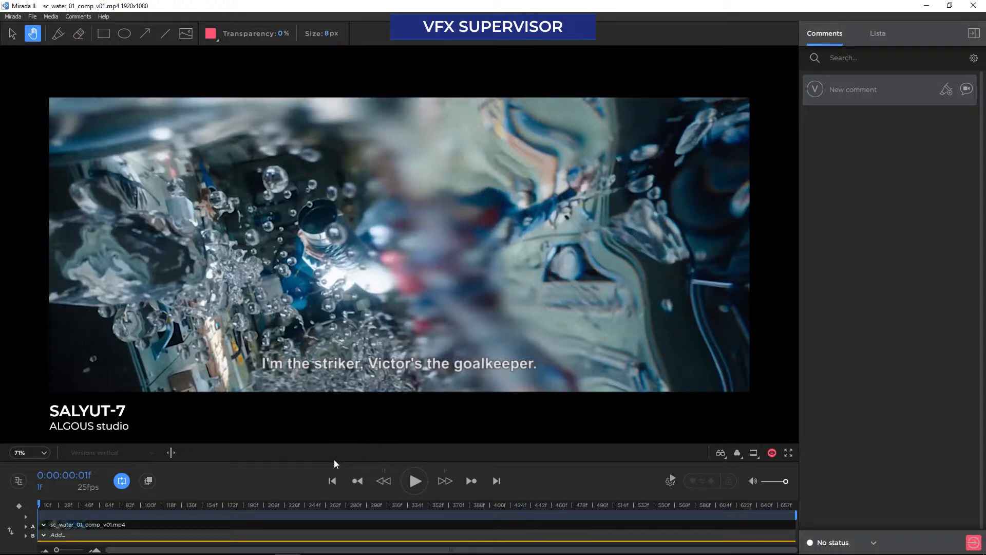
Play back part of the compositing clip to review it and pause the playback
right_click(305, 504)
right_click(306, 504)
scroll(306, 505, "up", 6)
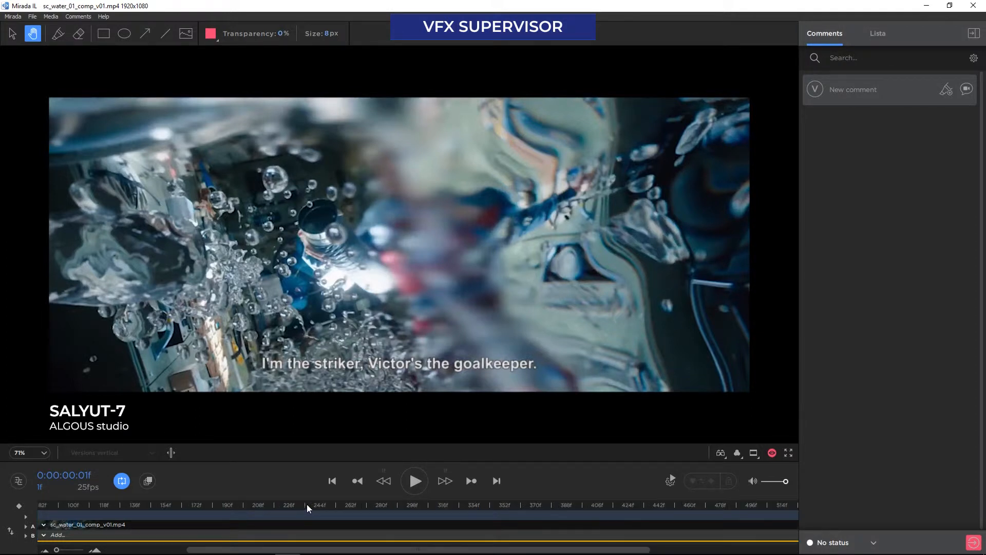
left_click_drag(307, 504, 280, 498)
left_click(416, 482)
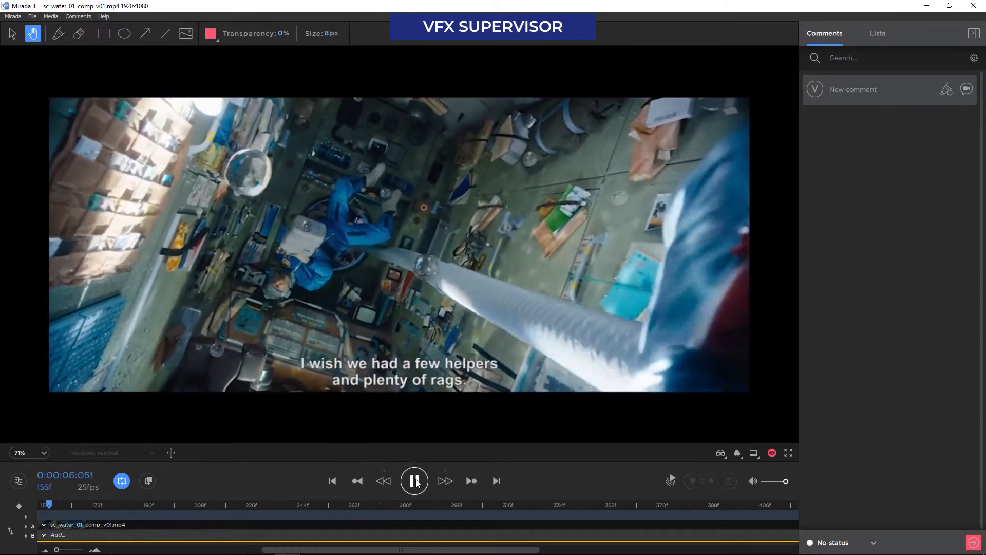
left_click(415, 482)
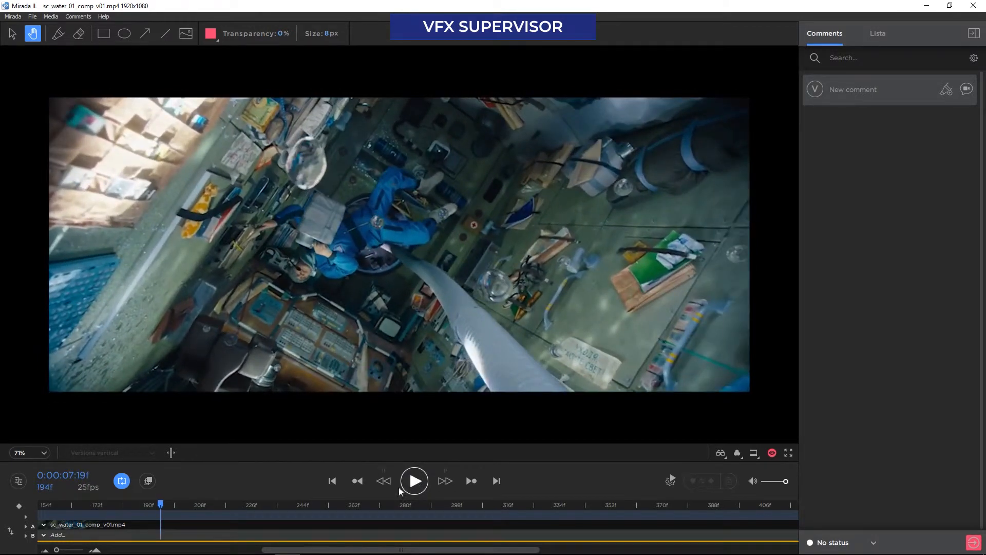
Go back to frame 107 of the clip and step backward to frame 97
left_click(94, 507)
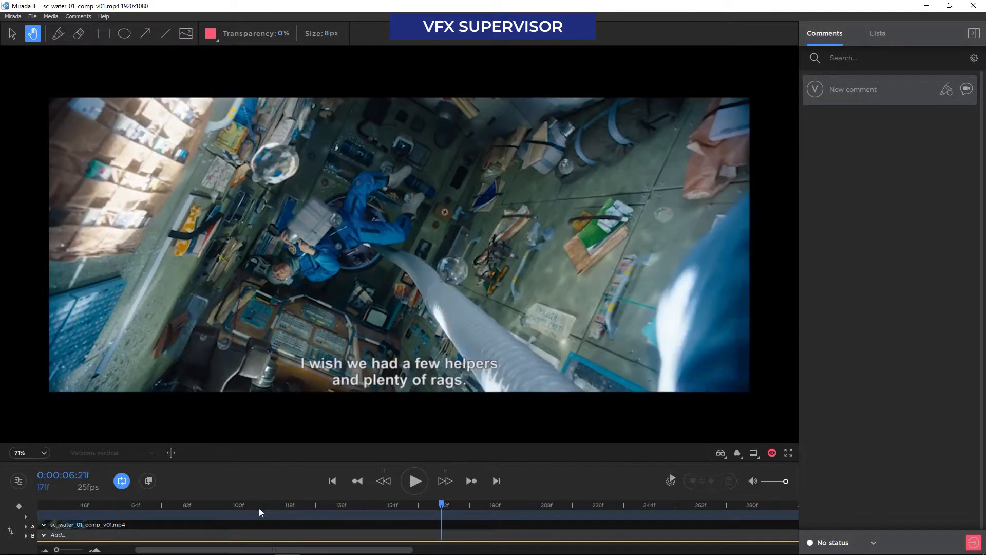
scroll(258, 507, "up", 2)
left_click(261, 504)
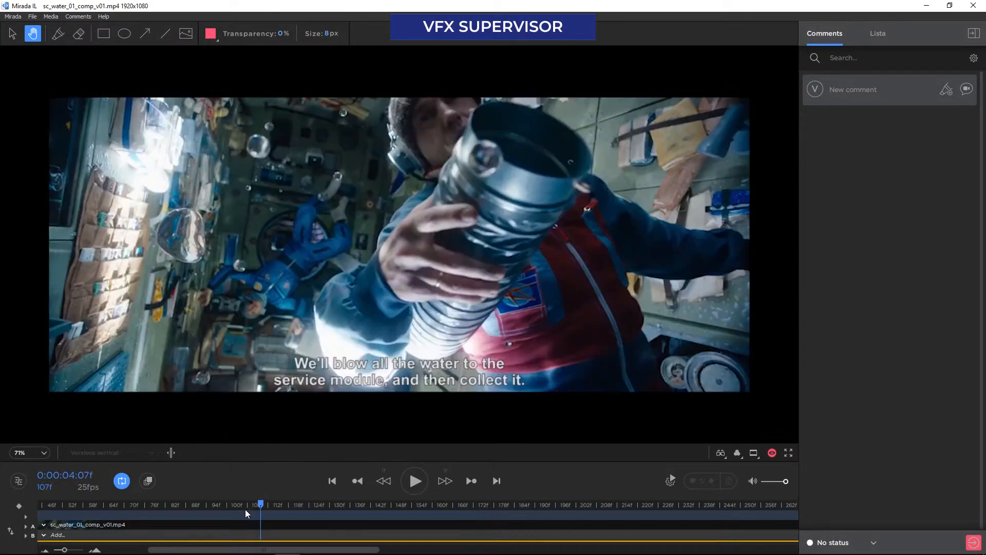
scroll(244, 510, "up", 2)
scroll(243, 508, "up", 3)
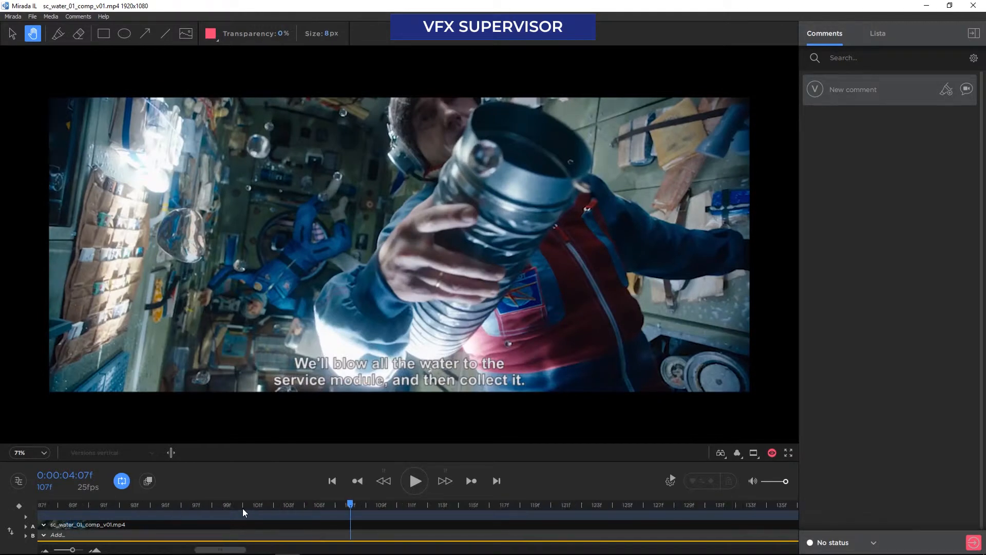
left_click(385, 484)
left_click(385, 484)
left_click(385, 483)
left_click(386, 484)
left_click(386, 484)
left_click(385, 484)
left_click(385, 484)
left_click(385, 484)
left_click(385, 484)
left_click(385, 483)
scroll(186, 511, "up", 3)
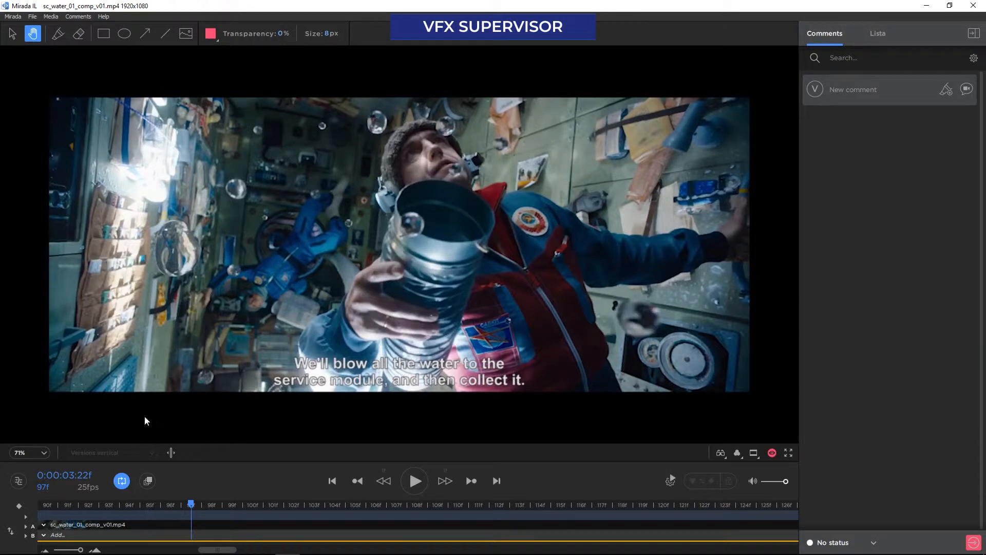
Publish the comment "General comments regarding these water drops" on frame 97 and check its marker in the frame
scroll(181, 384, "up", 6)
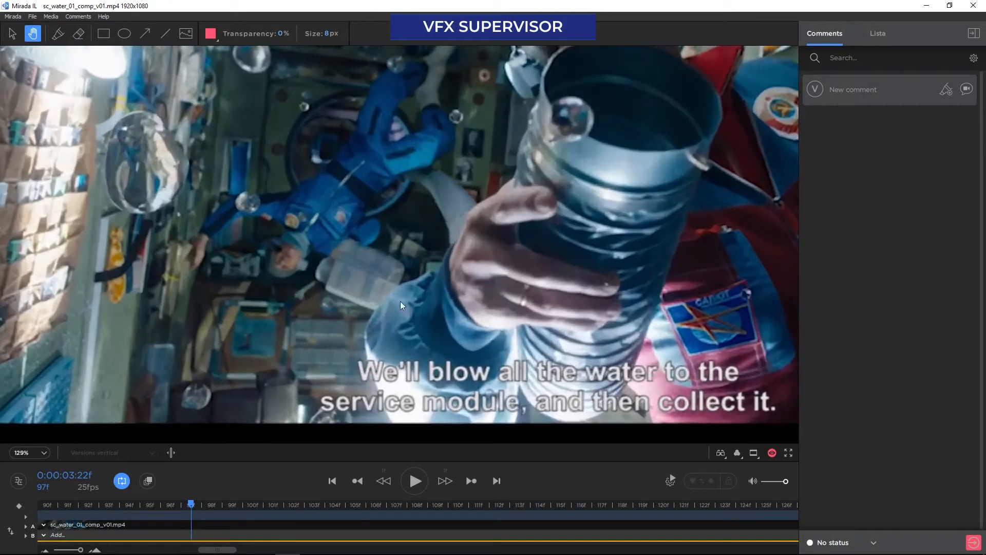
left_click_drag(318, 245, 326, 380)
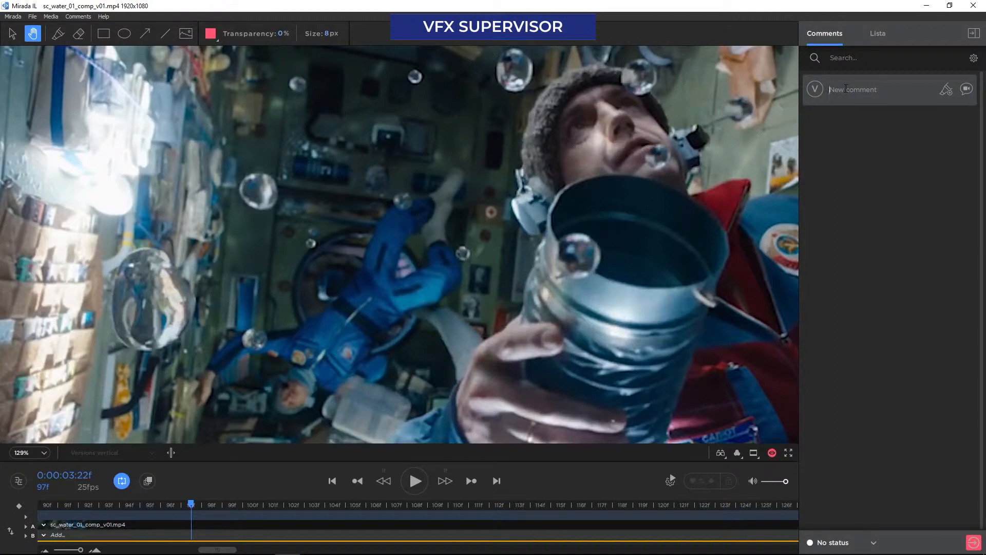
left_click(846, 88)
type("General com")
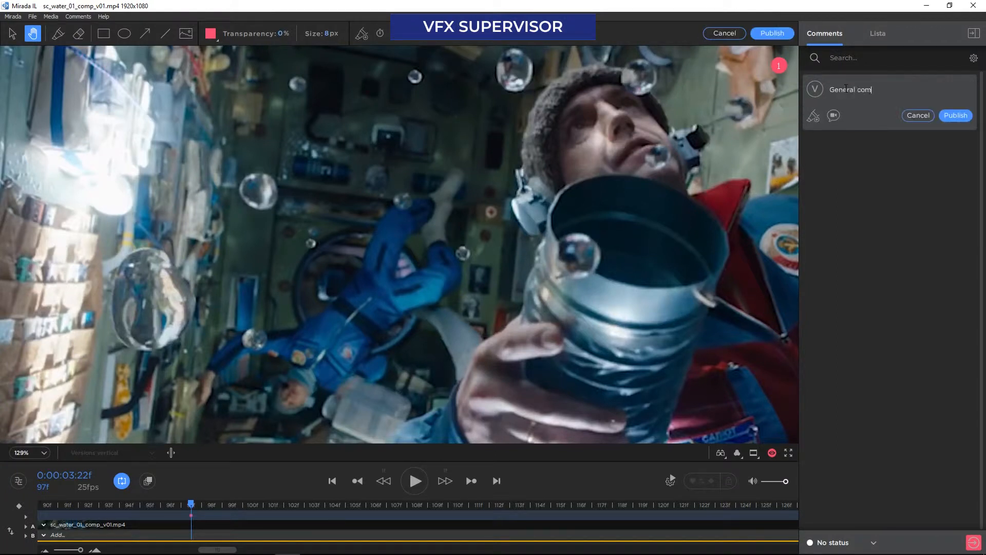
type("ments regarding these water drops")
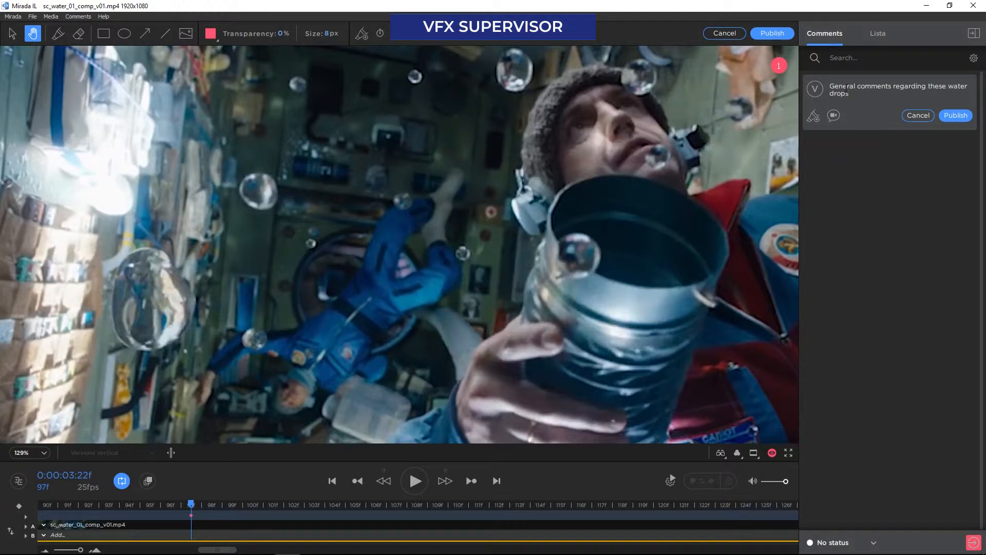
left_click(956, 116)
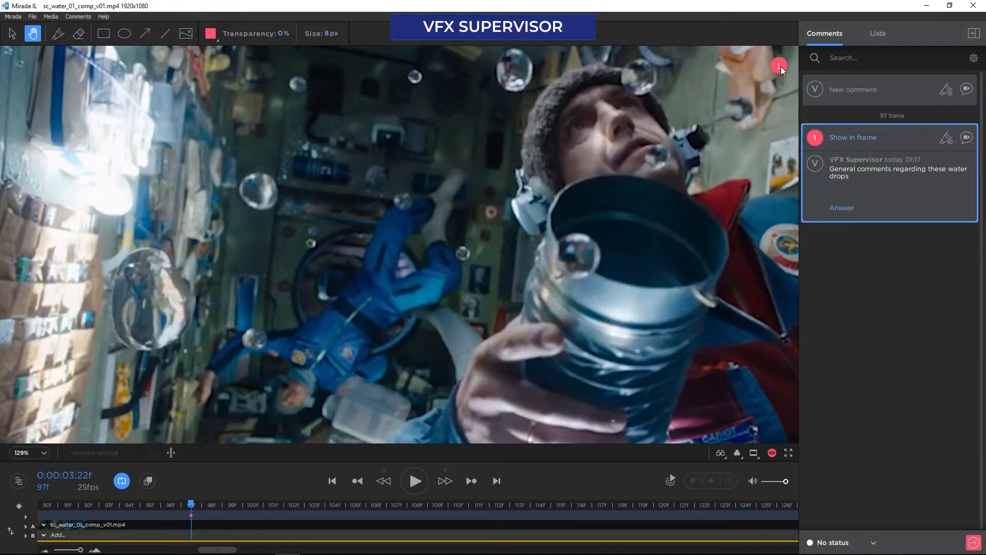
mouse_move(780, 68)
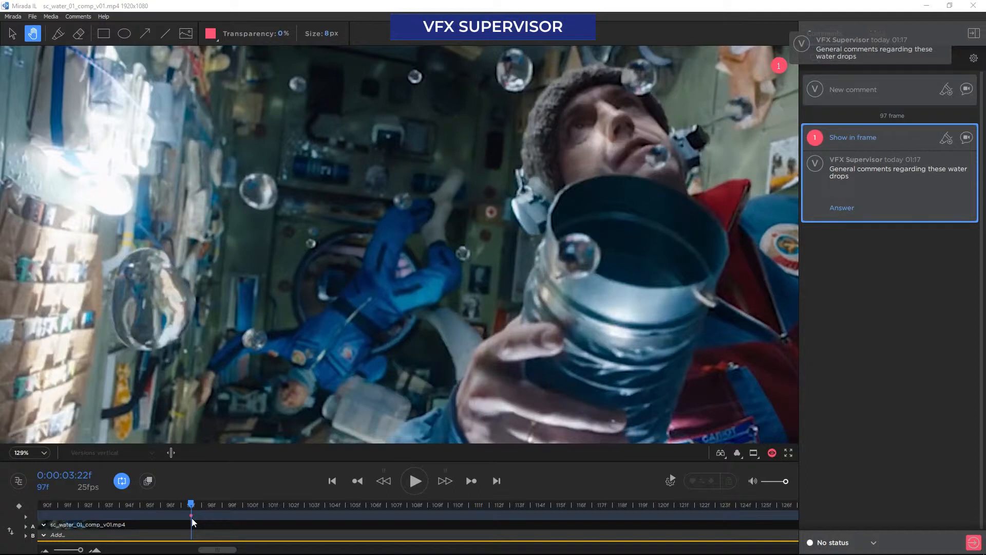
Fit the frame to the window, circle the large water drop with an ellipse, and move its marker to the other side of the drop
left_click(44, 452)
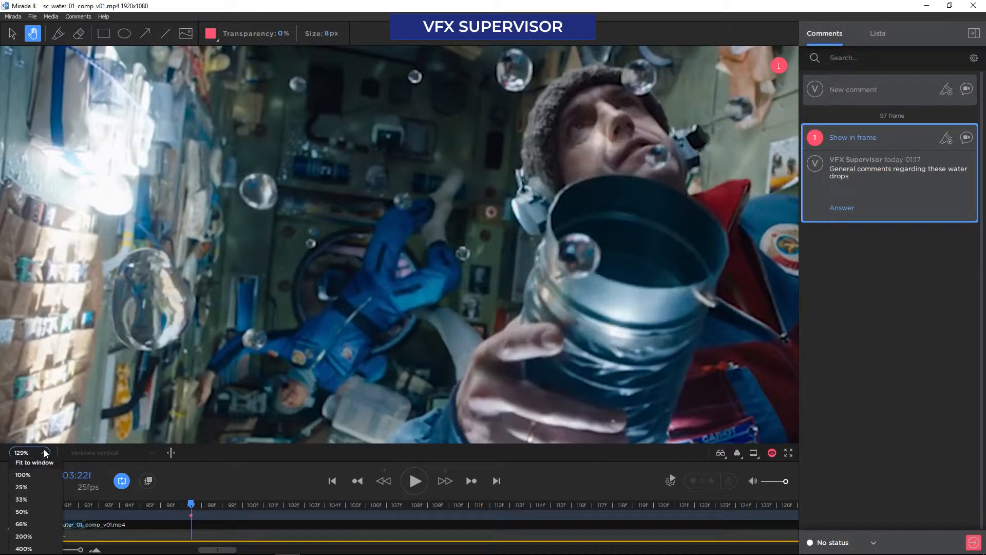
left_click(41, 462)
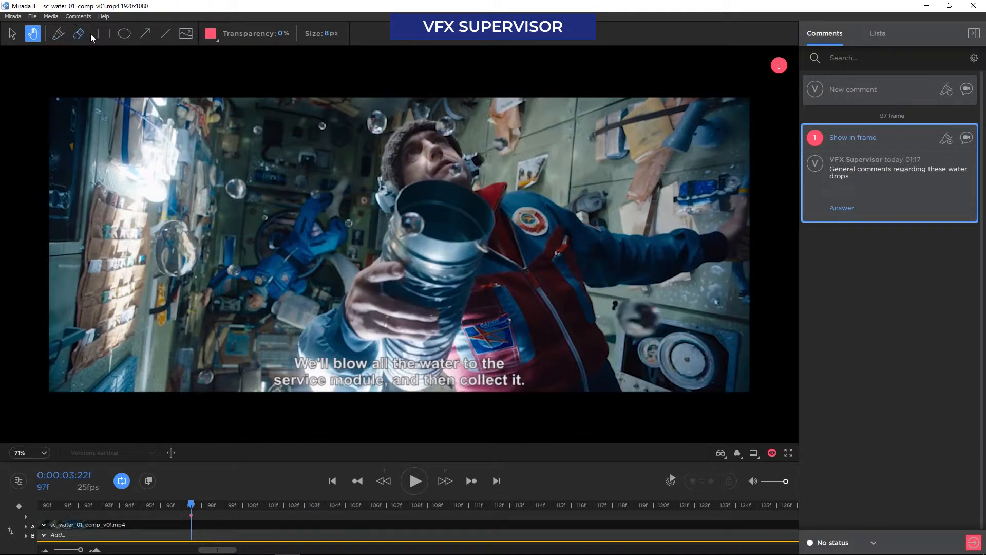
left_click(126, 35)
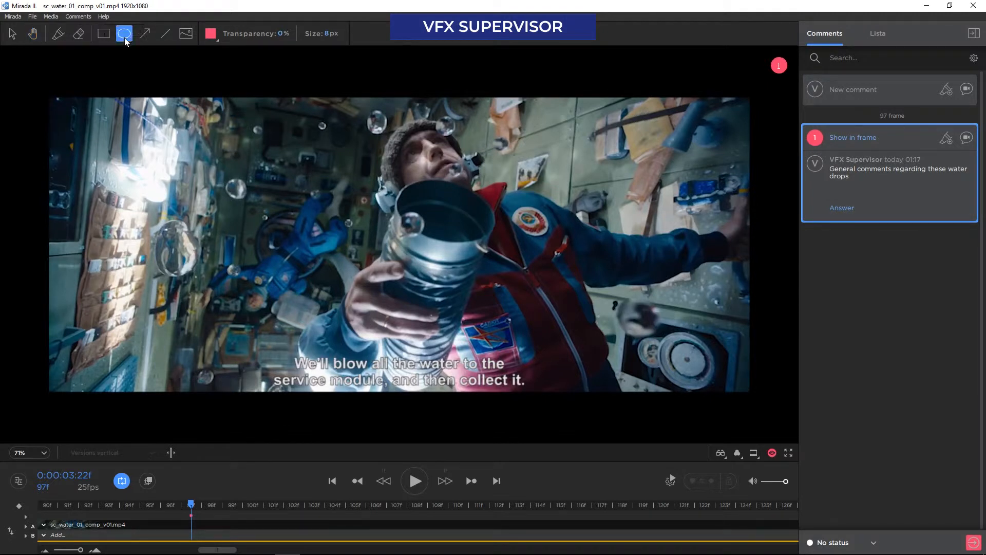
left_click_drag(137, 216, 207, 286)
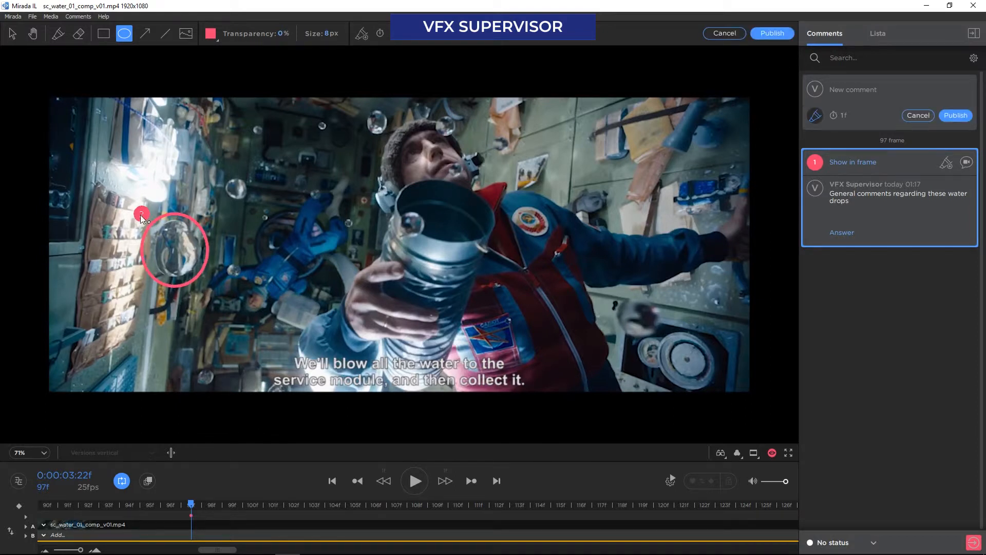
left_click_drag(140, 215, 215, 219)
Publish the ellipse annotation with the comment "The drop has the wrong shape" and switch between the two comments' markers in the frame
type("The drop has the wrong shape")
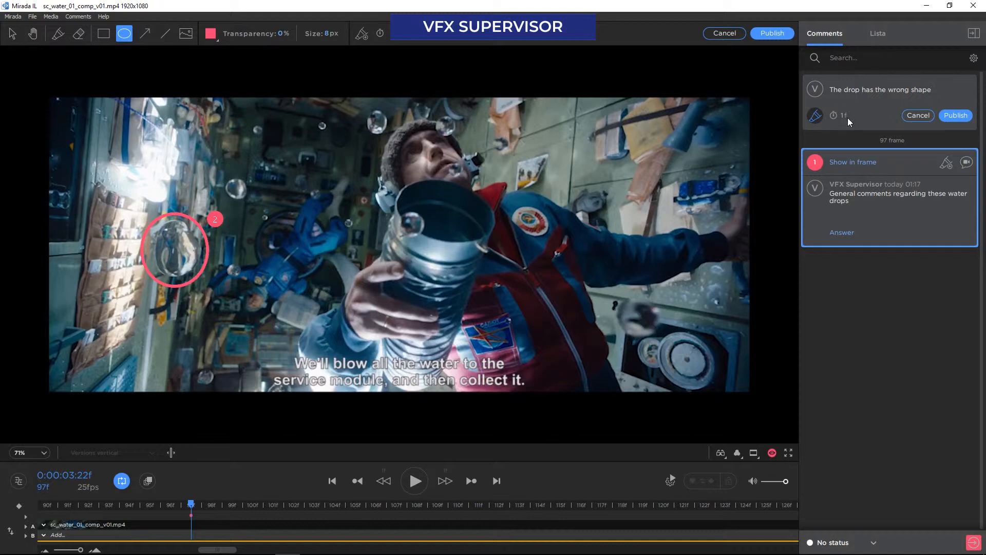
left_click(957, 115)
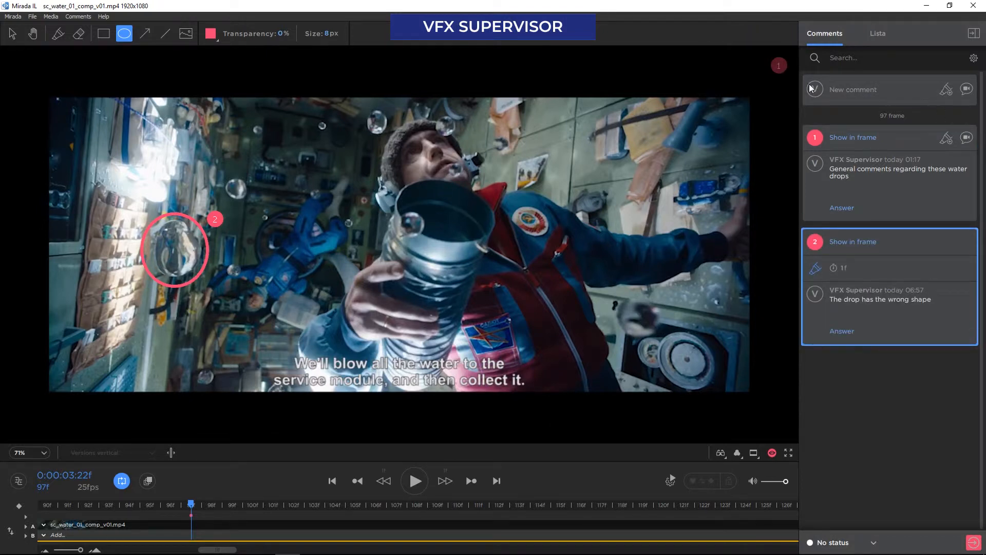
left_click(778, 66)
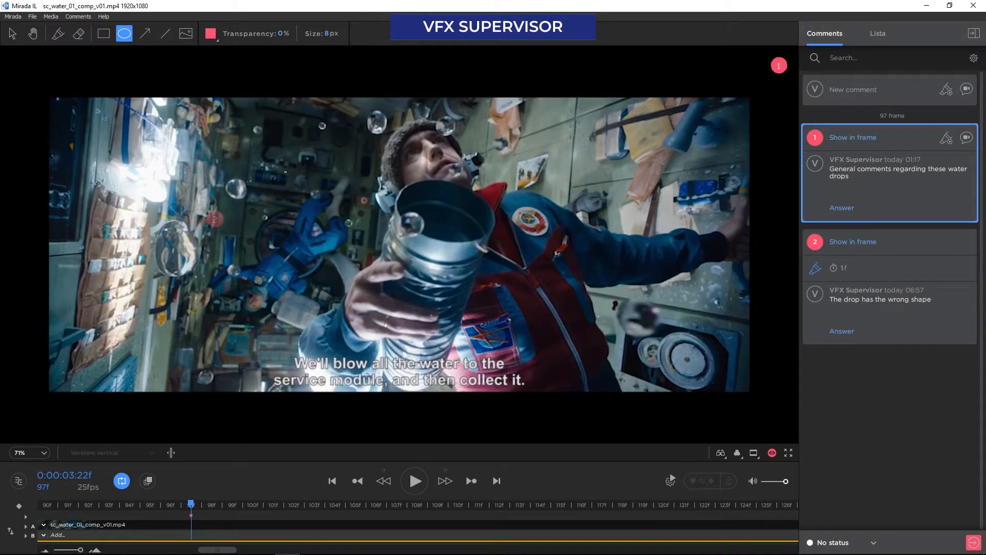
left_click(214, 220)
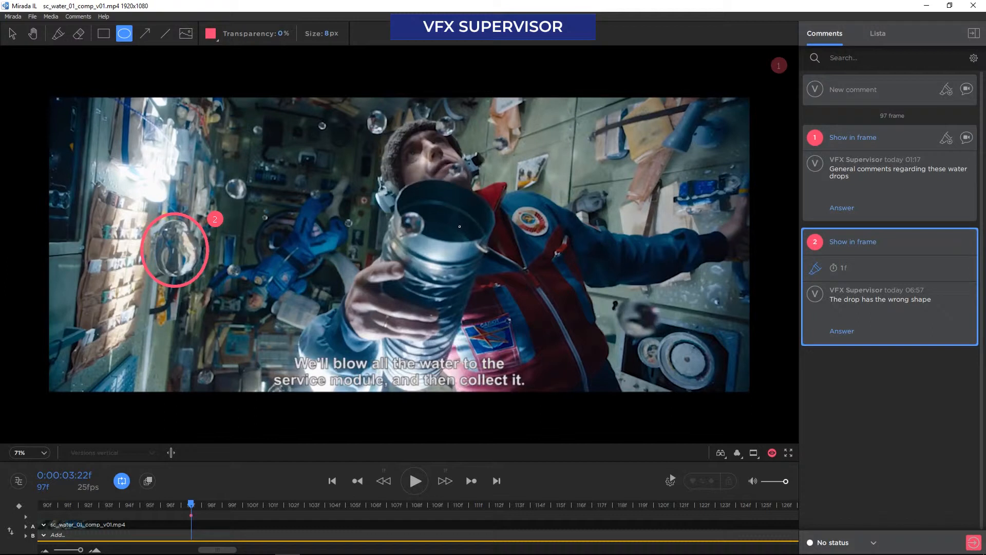
Move the playhead to frame 523 of the clip
scroll(584, 505, "down", 5)
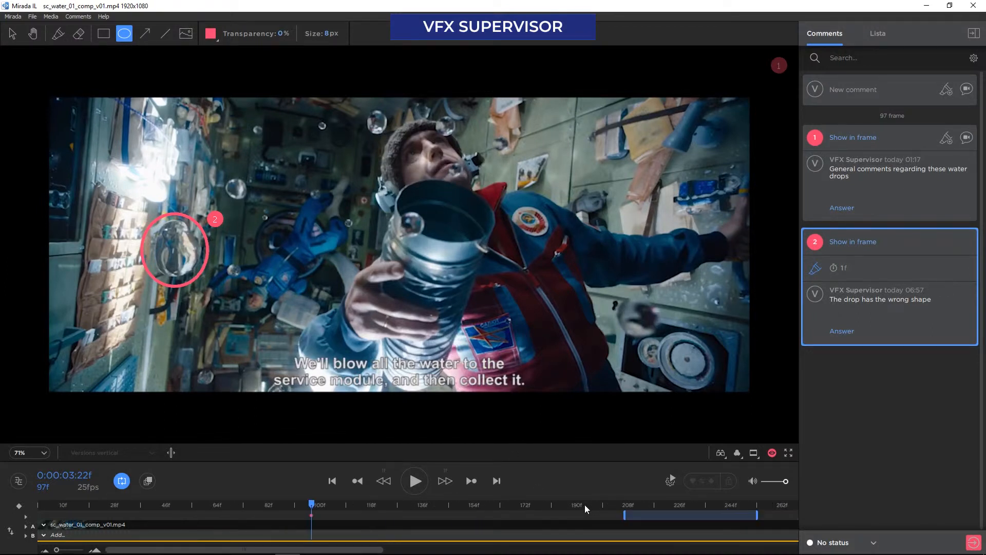
scroll(624, 505, "right", 6)
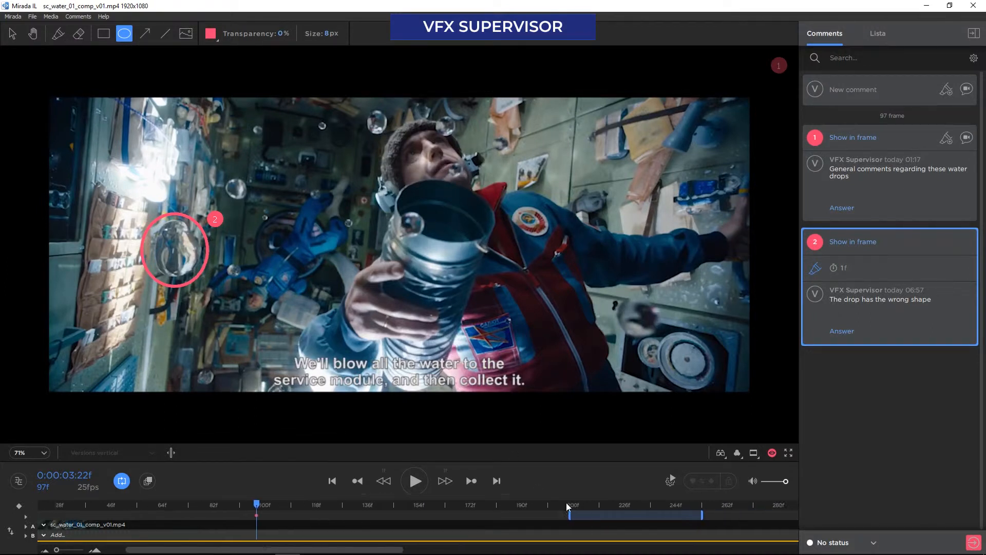
scroll(606, 503, "right", 7)
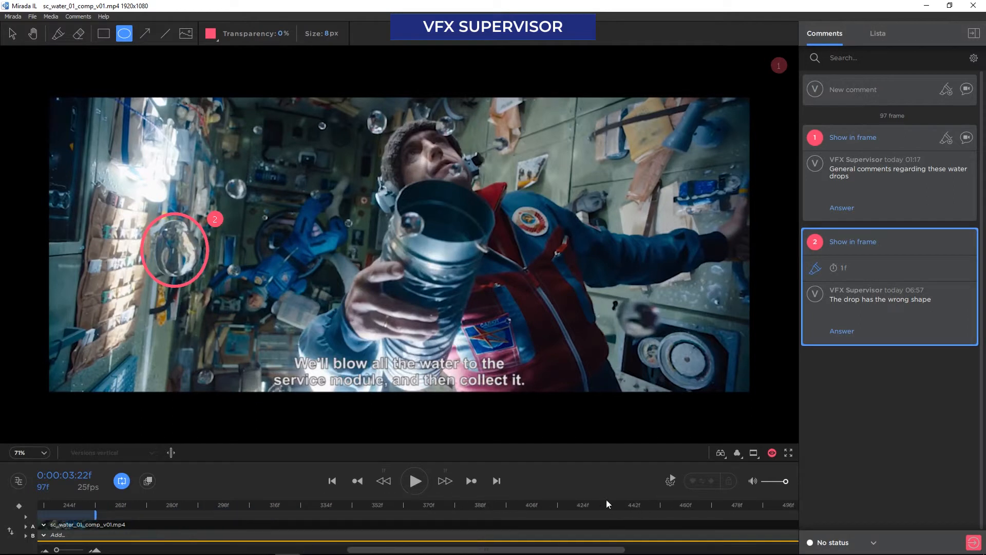
left_click(590, 505)
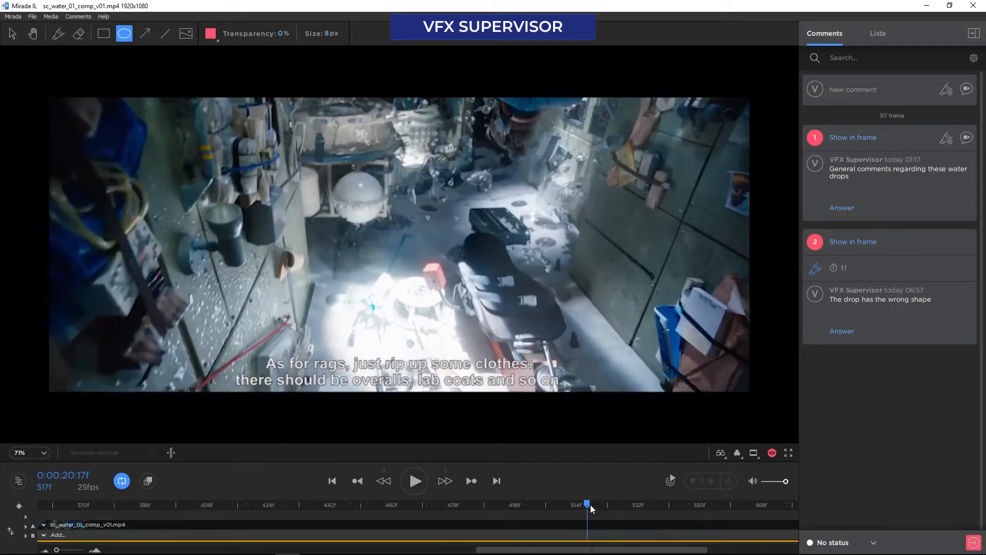
scroll(590, 504, "up", 3)
scroll(593, 504, "up", 2)
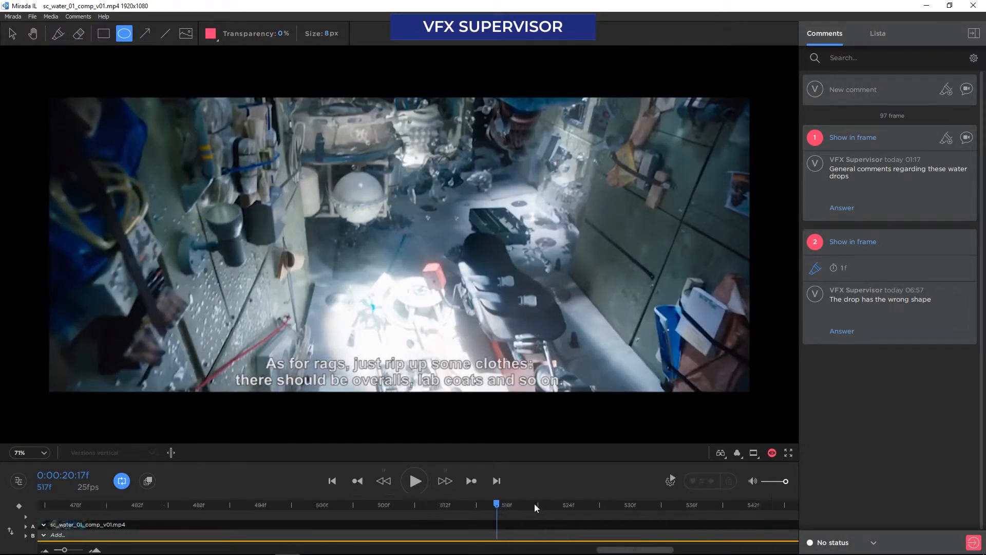
left_click(526, 504)
scroll(531, 506, "up", 1)
left_click(445, 480)
left_click(446, 480)
left_click(446, 480)
left_click(385, 481)
left_click(384, 481)
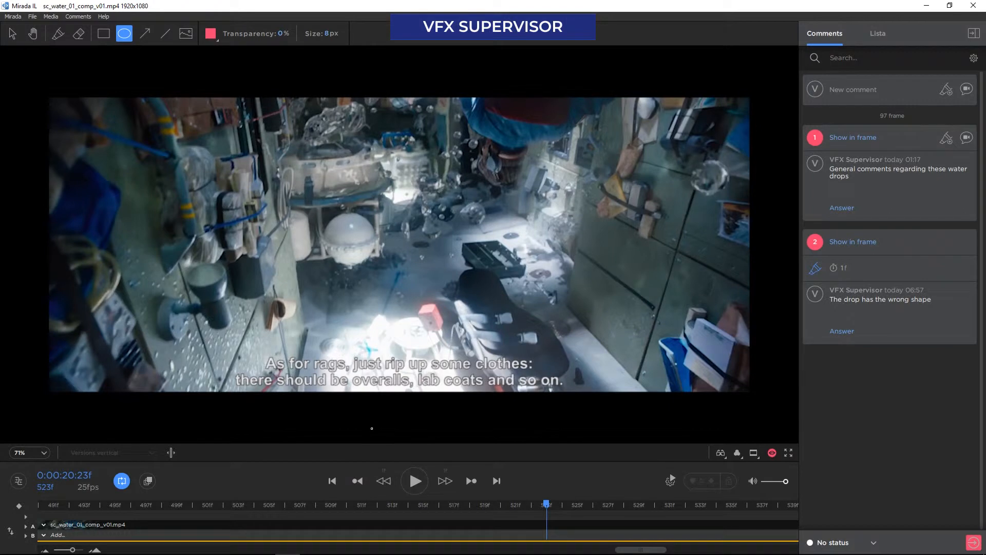
Turn on onion skinning for the drawings and narrow its frame range around frame 523
left_click(148, 480)
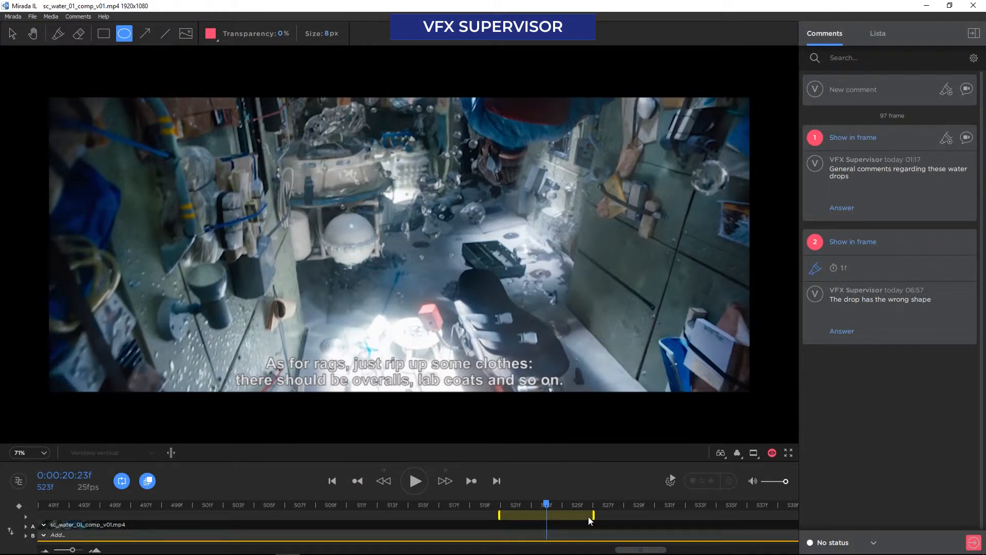
scroll(571, 508, "up", 3)
scroll(571, 507, "down", 1)
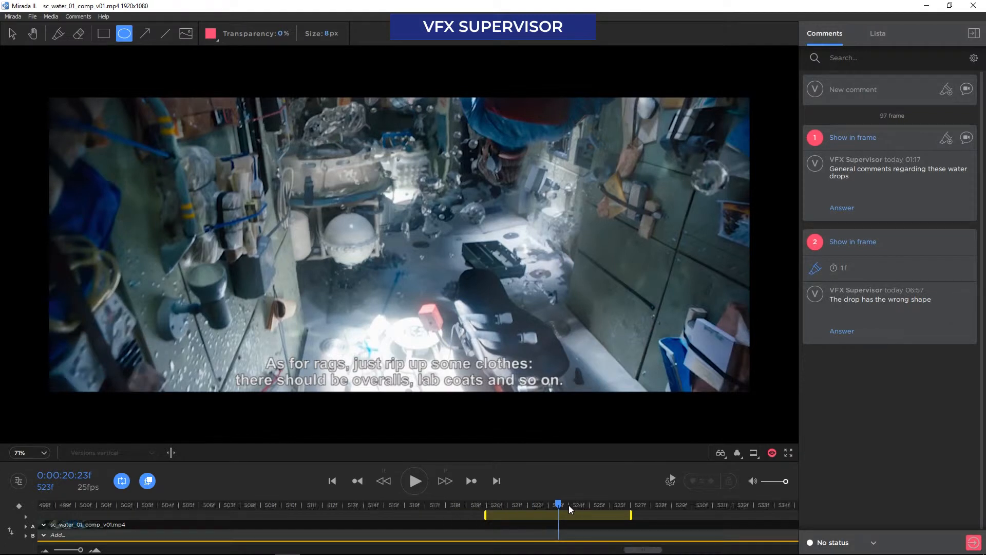
left_click_drag(631, 516, 607, 519)
Draw four ellipses on frame 523, one around the existing drop and three smaller ones around it for additional drops
left_click_drag(691, 161, 726, 193)
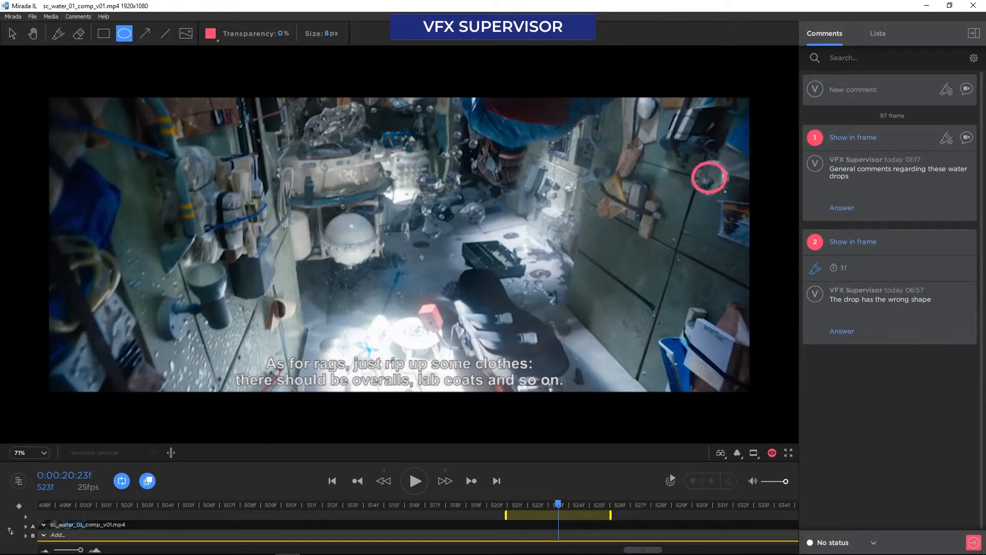
left_click_drag(744, 91, 764, 108)
left_click_drag(616, 107, 640, 128)
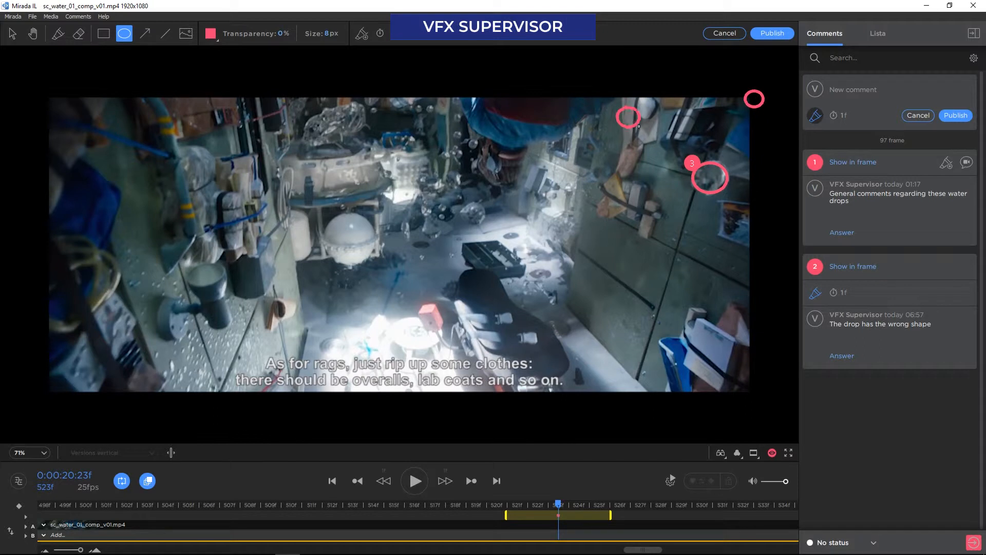
left_click_drag(755, 221, 776, 241)
On frame 524, draw four ellipses slightly shifted from the previous frame's ones to follow the drops' motion
left_click(471, 480)
left_click_drag(671, 173, 708, 206)
left_click_drag(721, 106, 743, 123)
left_click_drag(726, 241, 748, 263)
left_click_drag(577, 110, 597, 131)
On frame 525, draw the four drop ellipses again, shifted further along their motion
key("Right")
left_click_drag(654, 185, 690, 215)
left_click_drag(700, 122, 721, 138)
left_click_drag(695, 263, 718, 285)
left_click_drag(527, 115, 553, 140)
On frame 526, draw the last set of four ellipses continuing the drops' paths
left_click(445, 481)
left_click_drag(637, 195, 672, 225)
left_click_drag(679, 139, 700, 158)
left_click_drag(662, 289, 687, 315)
left_click_drag(489, 122, 512, 143)
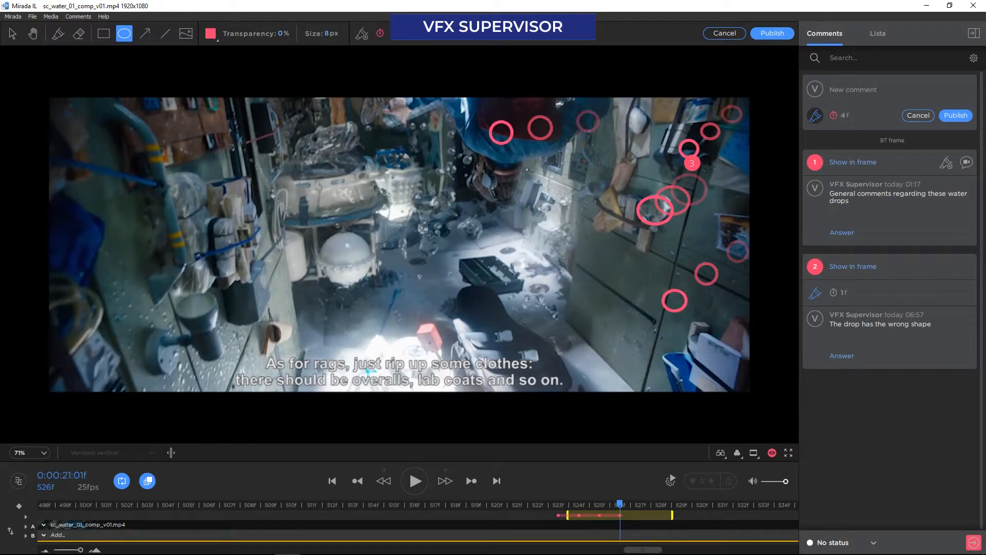
Return to frame 523, turn off onion skinning, and publish the drawn ellipses with the comment "Please add more drops"
left_click(383, 481)
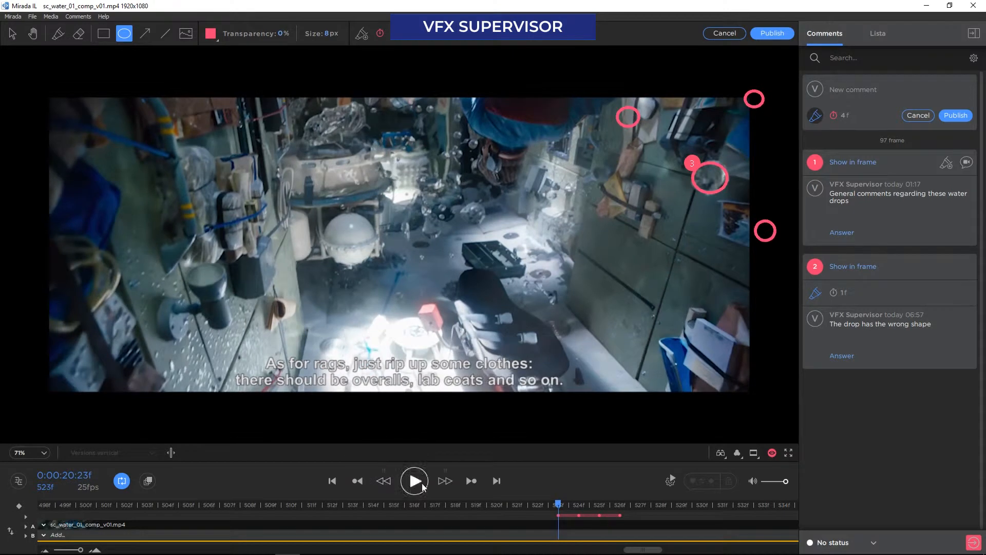
left_click(492, 503)
type("Please add more drops")
left_click(948, 115)
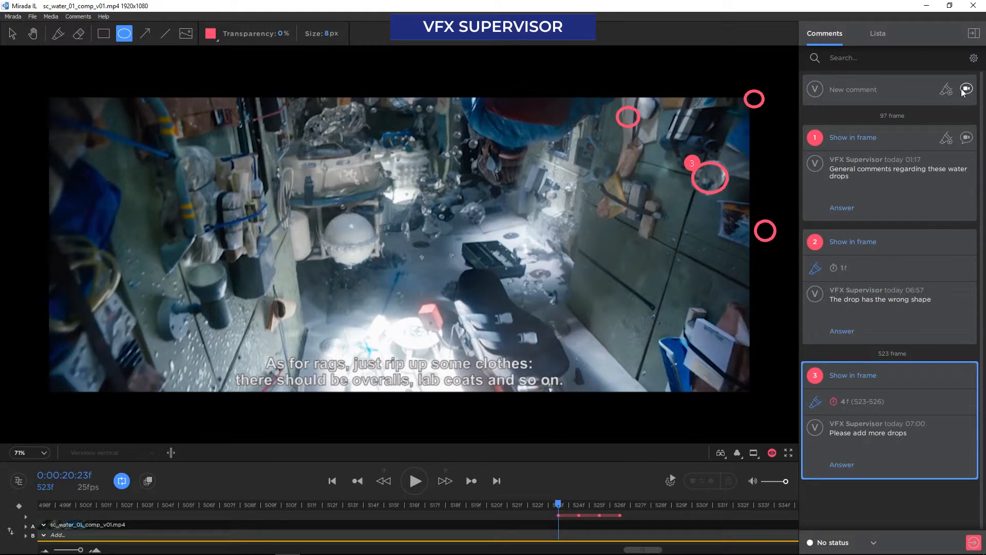
Move the playhead back to frame 208, near the start of the loop range
scroll(383, 503, "down", 5)
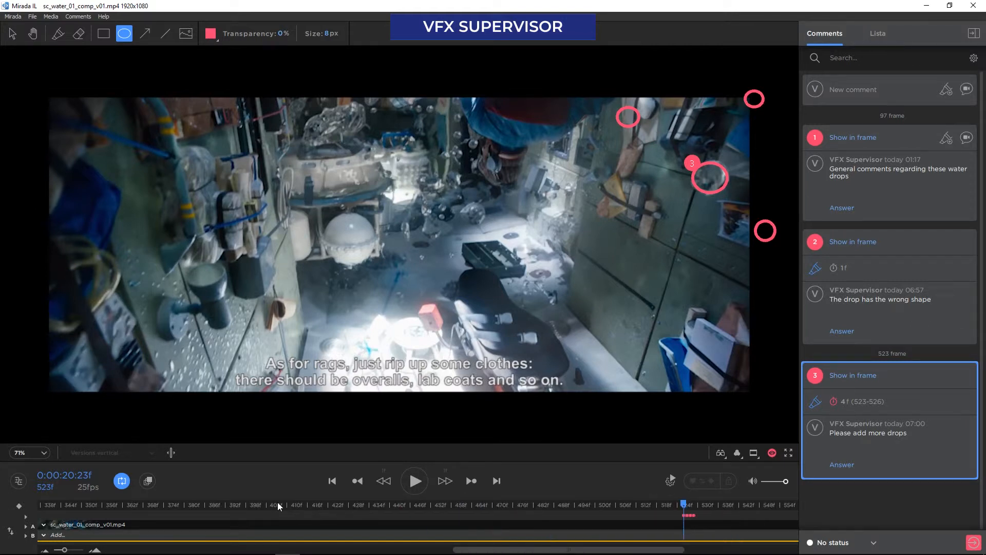
left_click_drag(278, 504, 496, 504)
left_click(41, 505)
left_click_drag(41, 506, 341, 507)
left_click(127, 507)
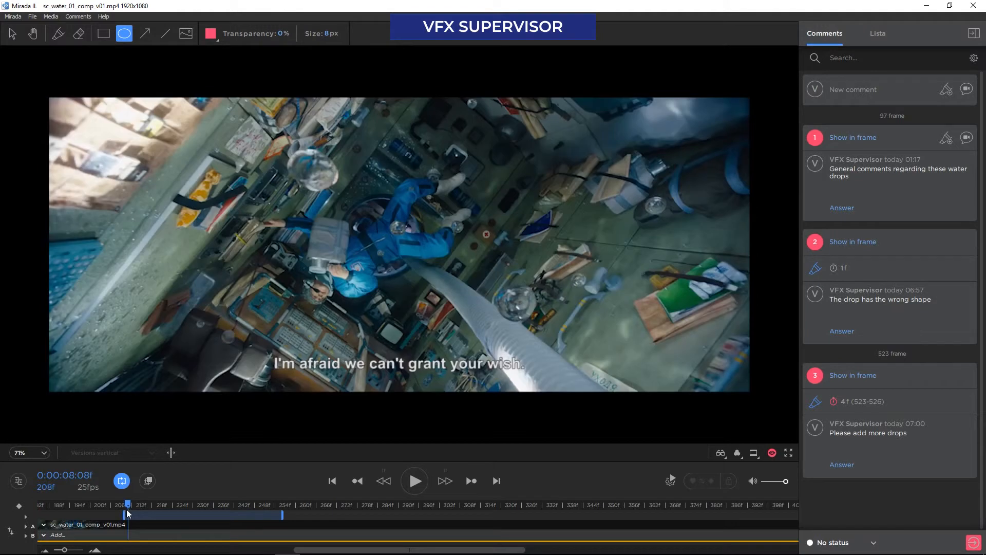
Shorten the loop range so it ends at about frame 225 and place the playhead on frame 210
scroll(123, 506, "up", 4)
left_click_drag(97, 504, 137, 505)
left_click_drag(638, 518, 411, 518)
scroll(154, 506, "up", 3)
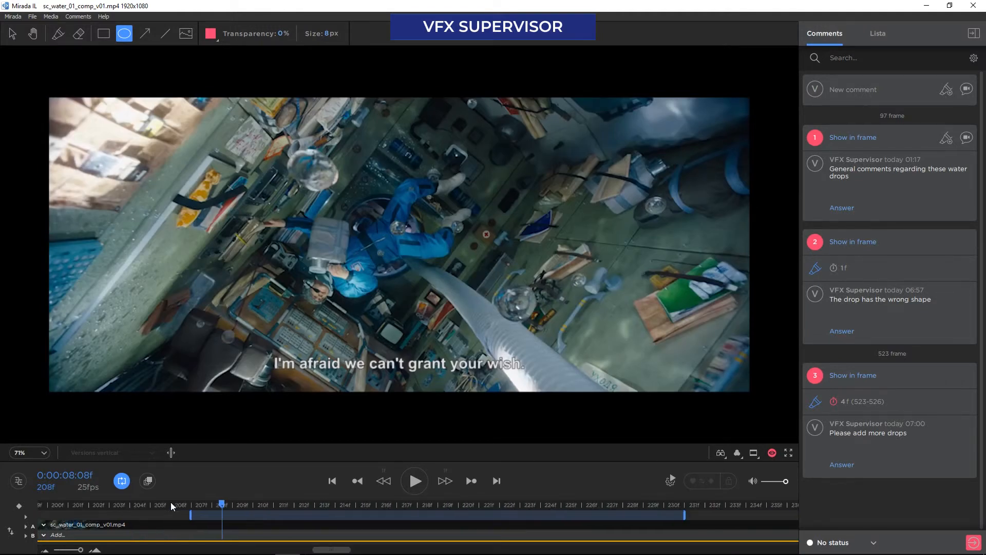
scroll(172, 507, "down", 1)
left_click(202, 507)
scroll(210, 506, "up", 4)
scroll(216, 506, "down", 4)
left_click_drag(690, 515, 587, 515)
left_click(268, 506)
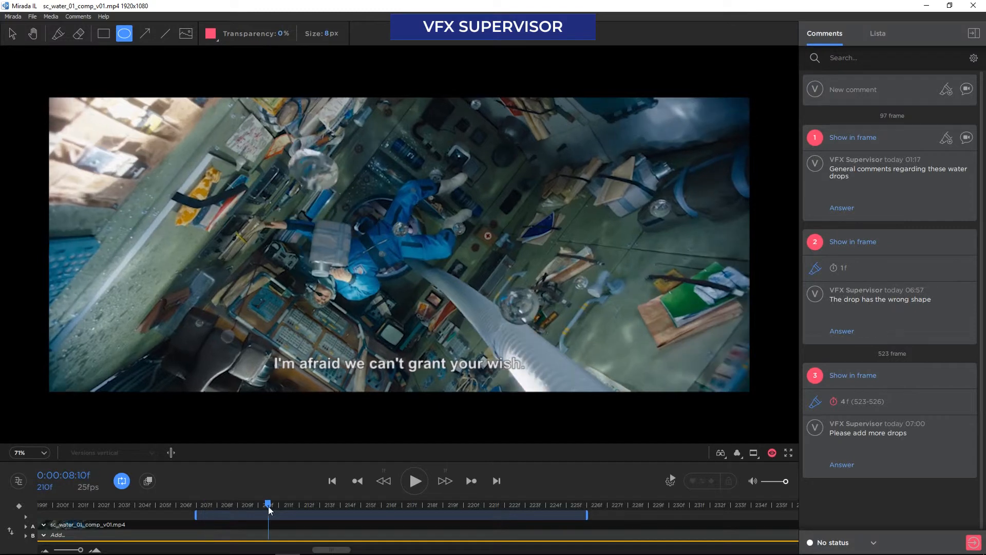
Start recording a video comment on frame 210, play the clip up to frame 215, and reframe the enlarged image on the astronaut
left_click(967, 90)
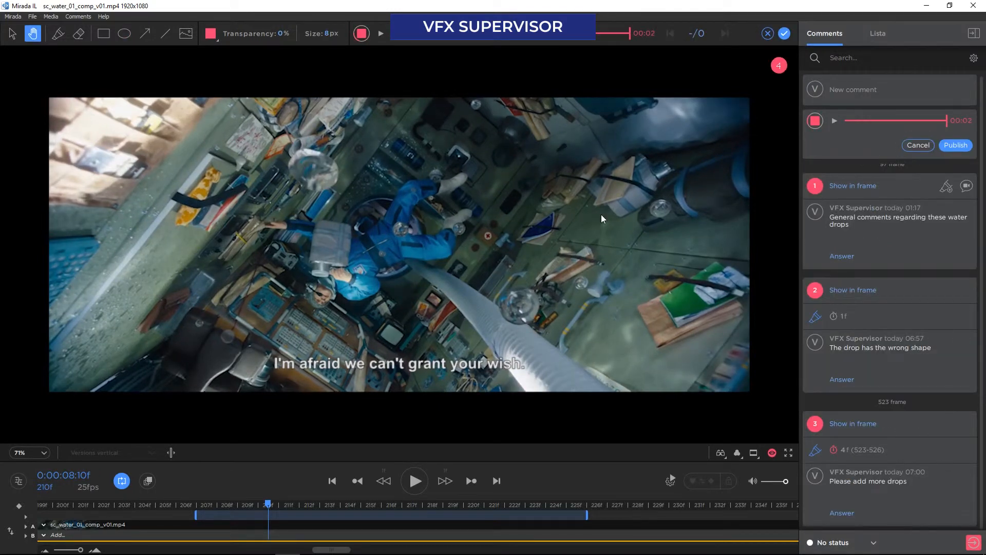
left_click(414, 481)
scroll(319, 171, "up", 5)
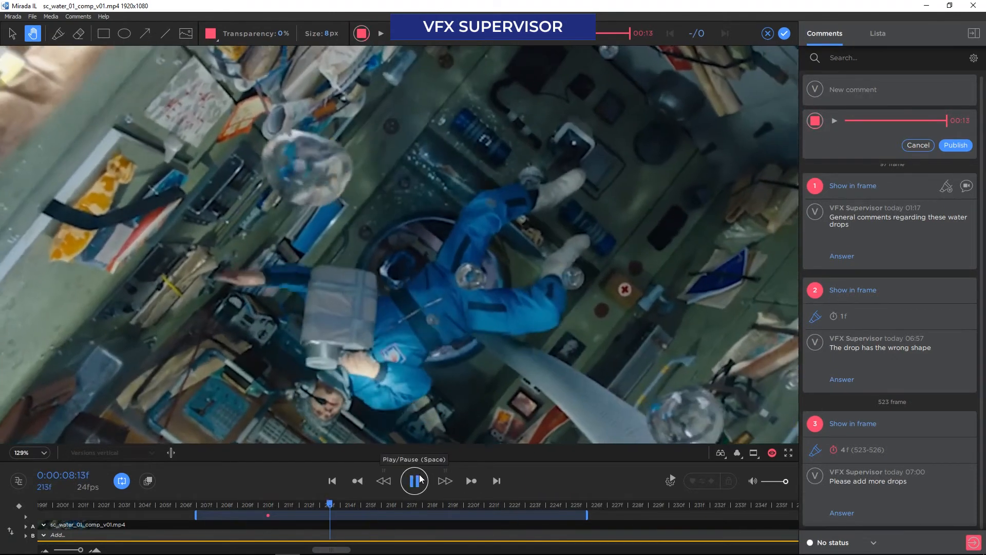
left_click(416, 480)
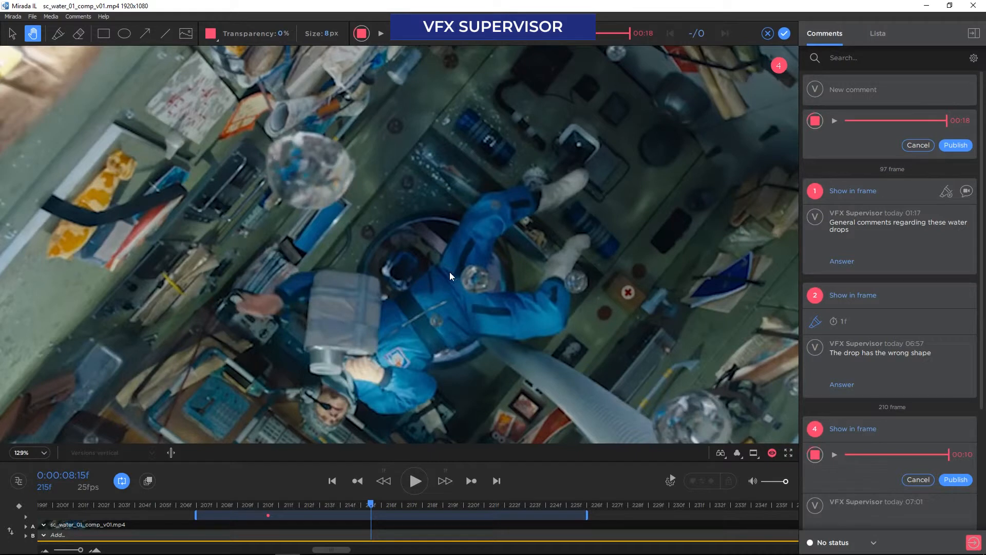
scroll(462, 338, "down", 2)
left_click_drag(496, 341, 451, 309)
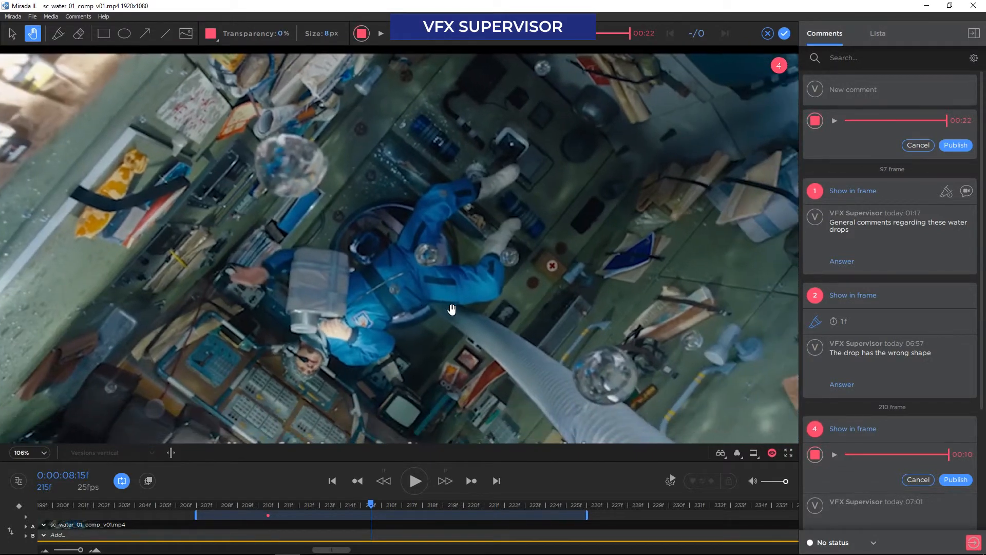
Draw a freehand circle around the drop in front of the astronaut's blue suit, show the whole frame, and stop the recording
left_click(61, 36)
mouse_move(439, 275)
left_mouse_down()
mouse_move(411, 237)
mouse_move(452, 262)
mouse_move(436, 274)
left_mouse_up()
scroll(450, 313, "down", 3)
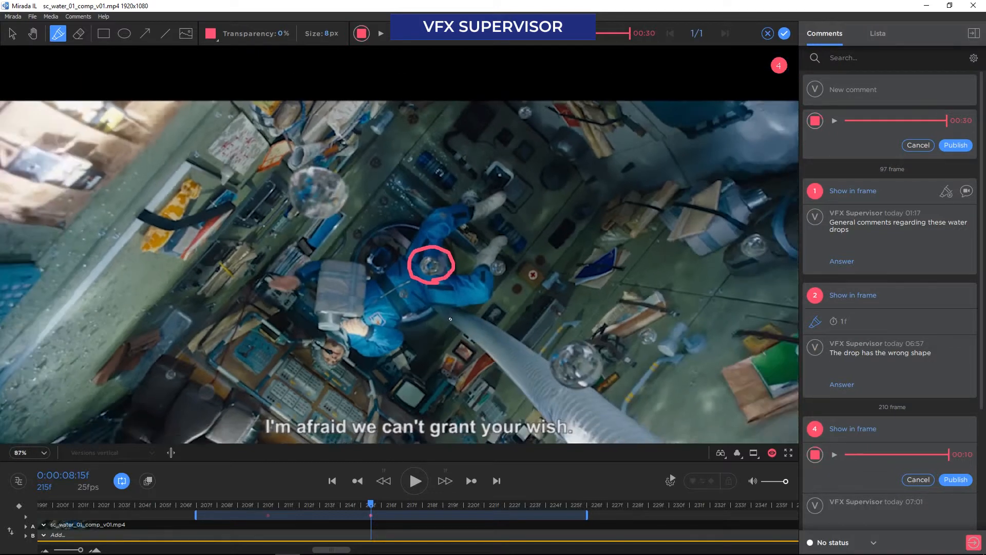
left_click_drag(451, 324, 441, 285)
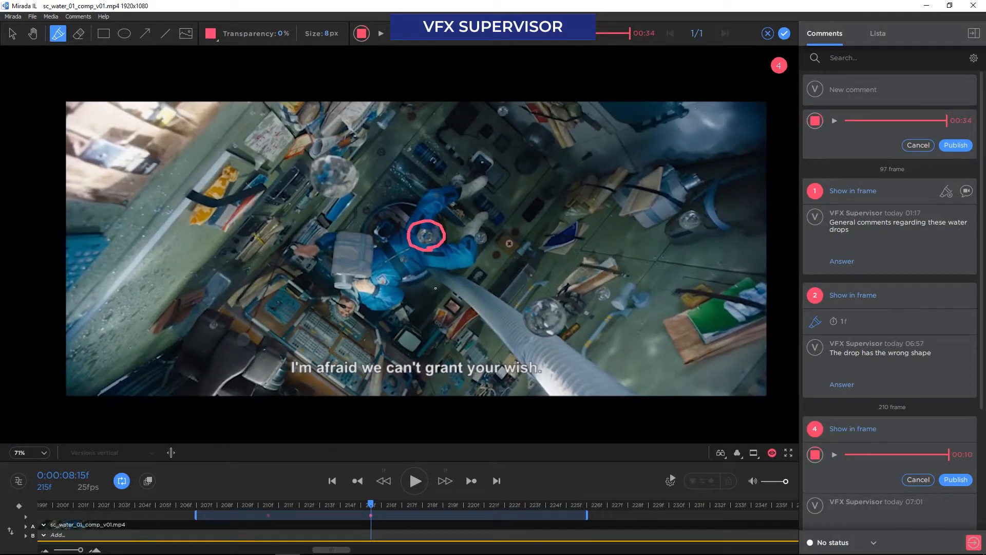
left_click(814, 122)
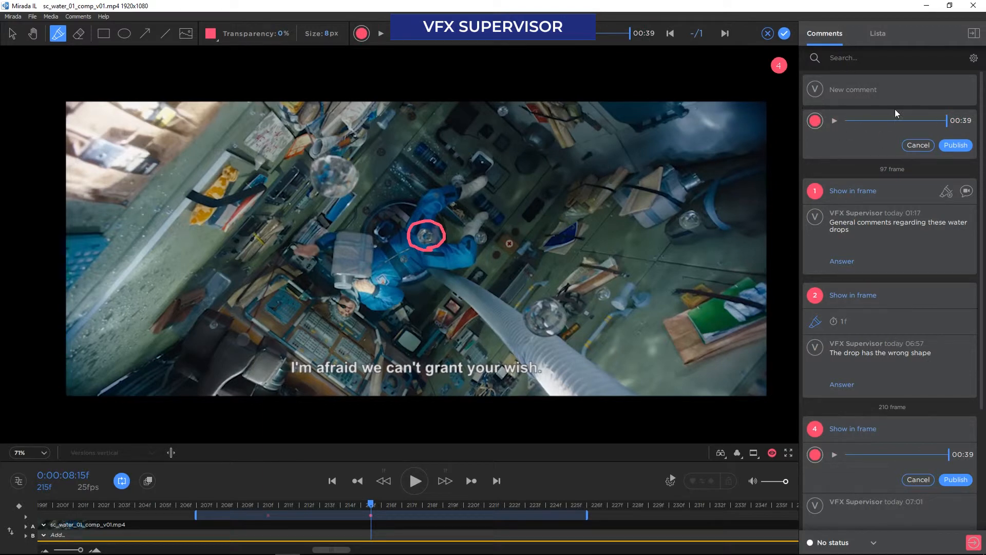
Publish the recorded video comment, play back part of it and pause it
left_click(948, 146)
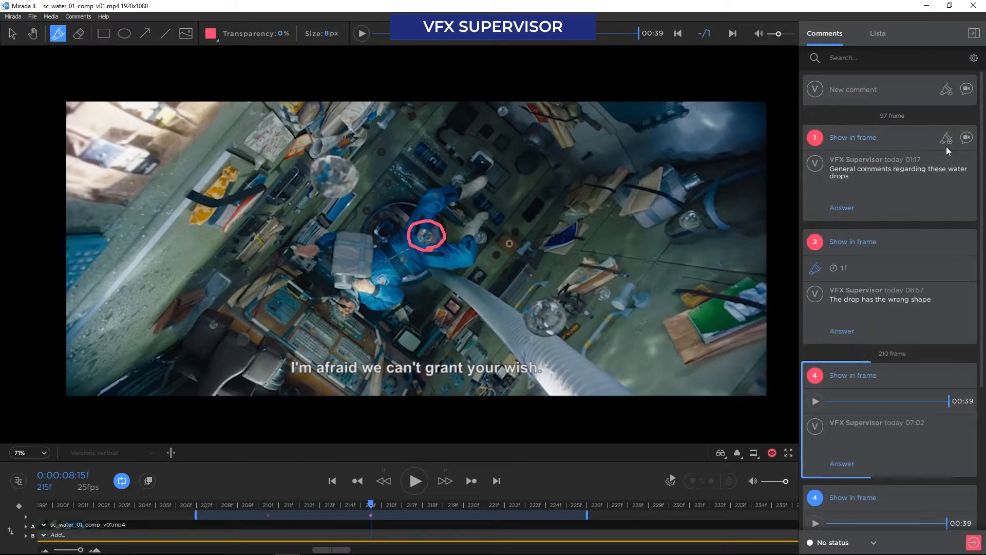
left_click(815, 401)
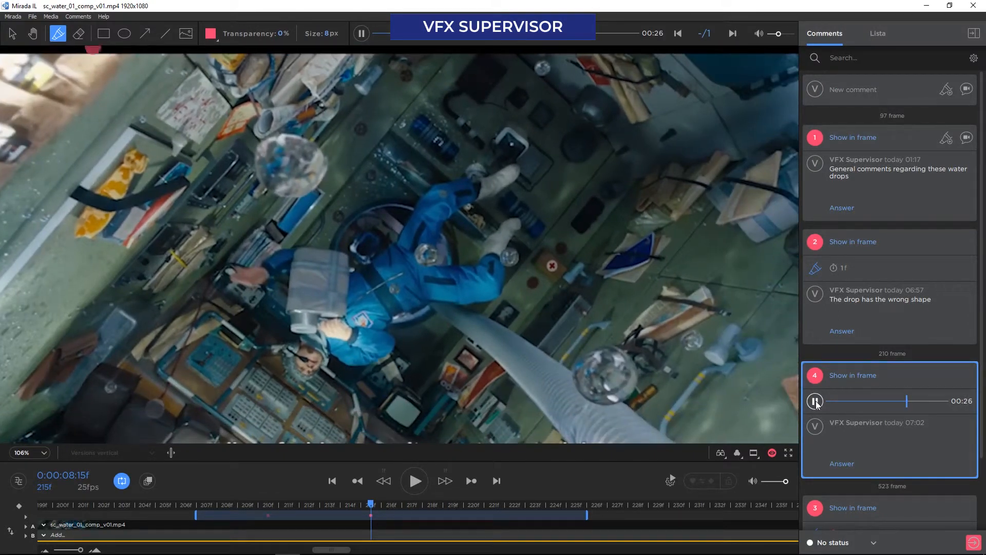
left_click(815, 401)
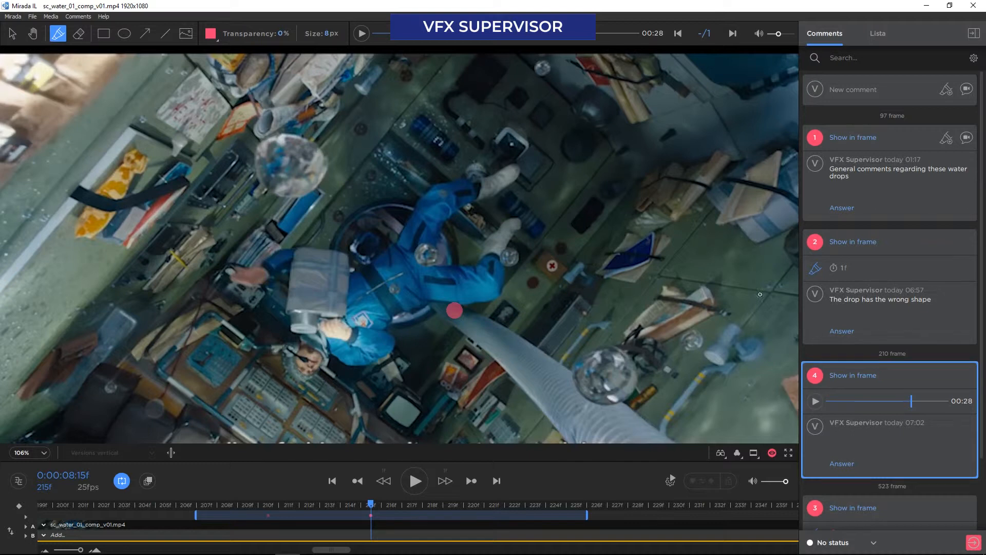
Go through the published comments by showing the wrong-shape drop, the added-drops drawings and the recorded video comment in frame
mouse_move(919, 195)
scroll(876, 223, "down", 2)
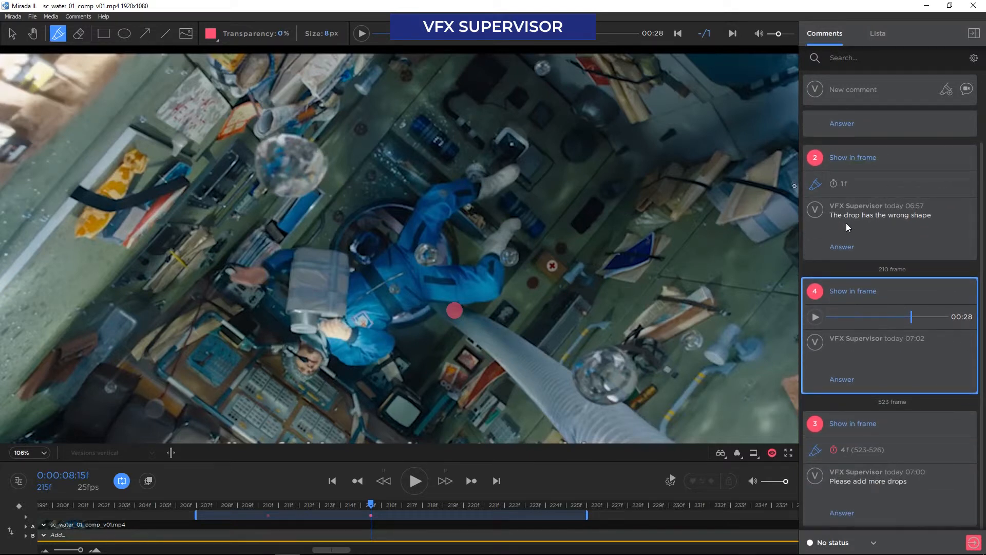
left_click(856, 159)
mouse_move(849, 190)
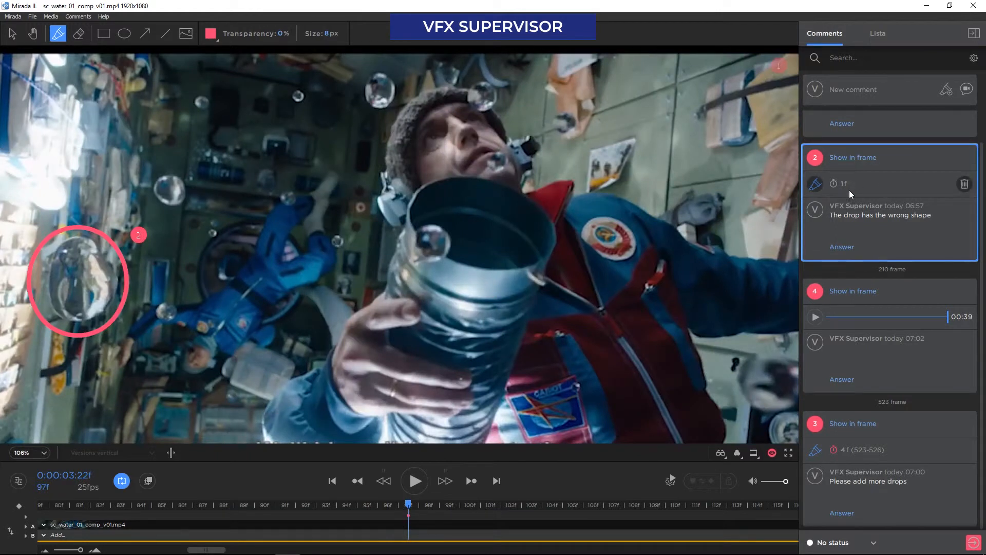
left_click(846, 423)
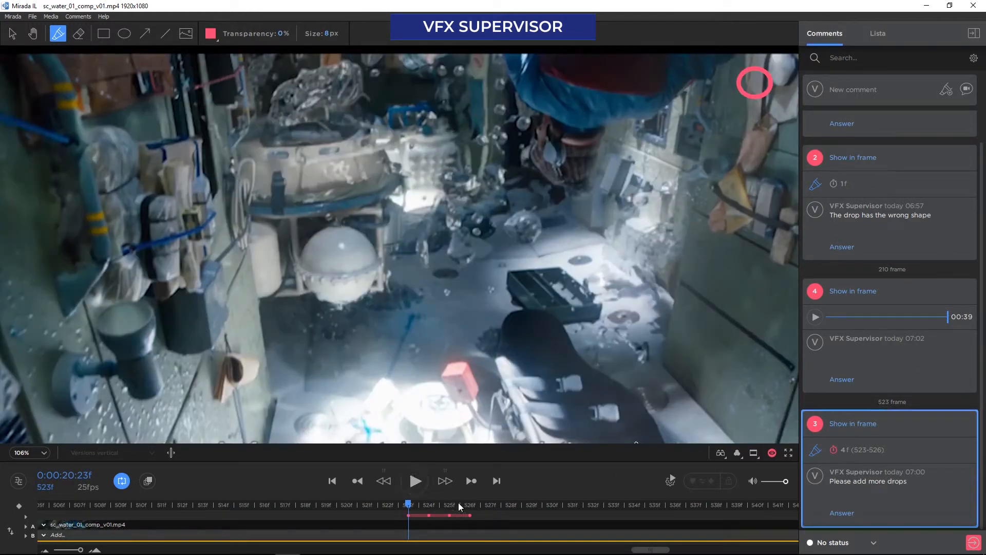
left_click(852, 291)
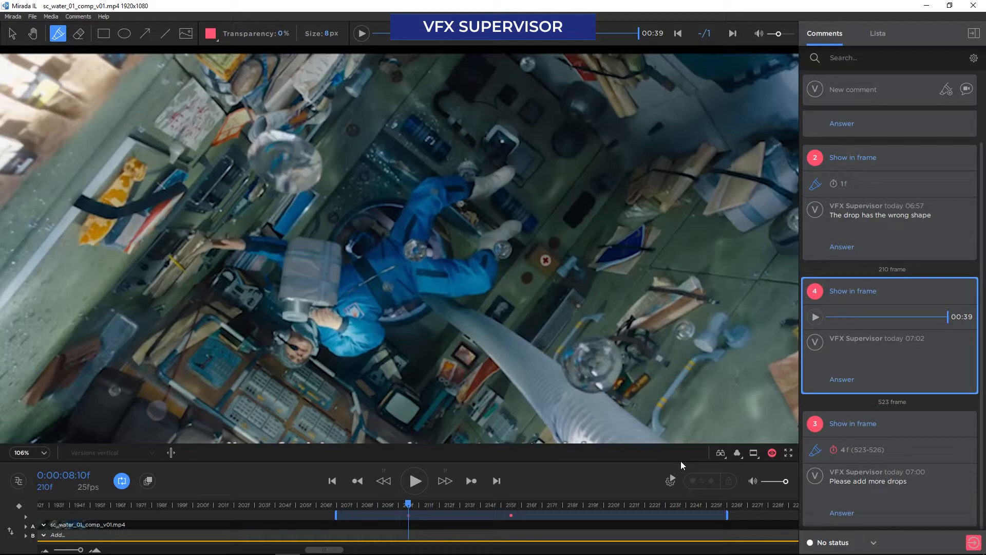
Set the task status to could be better, save the review to Cerebro with PDF comments, and confirm lowering the compositing status
left_click(833, 543)
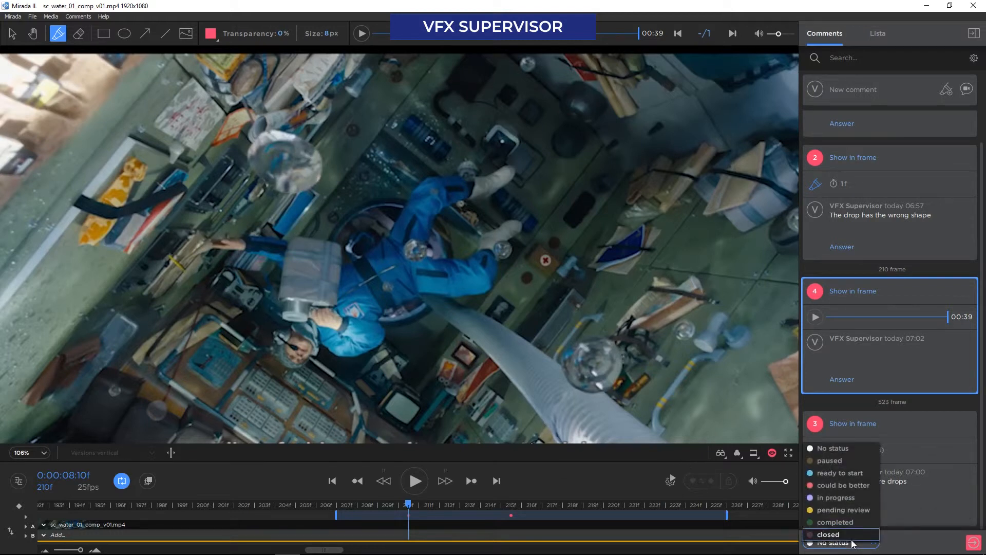
left_click(833, 478)
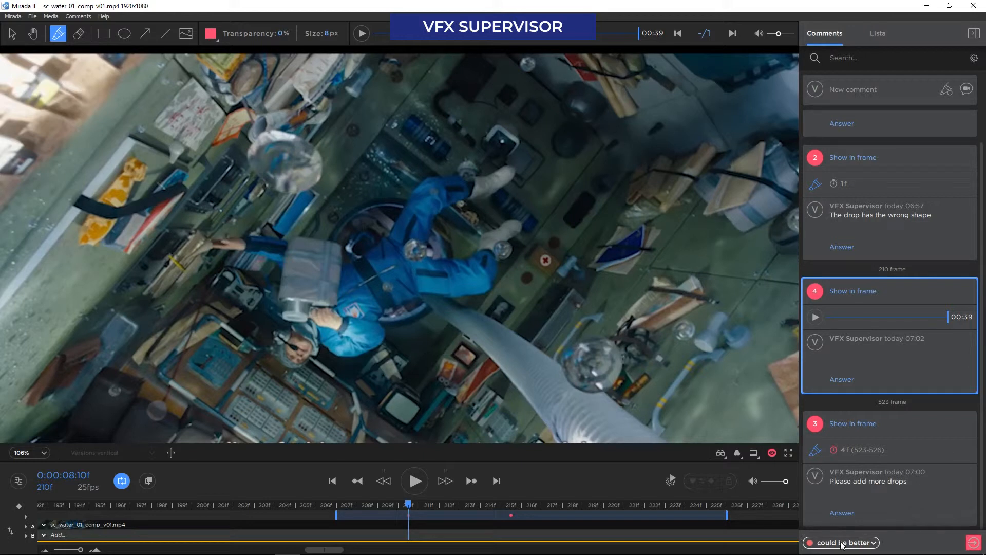
left_click(972, 543)
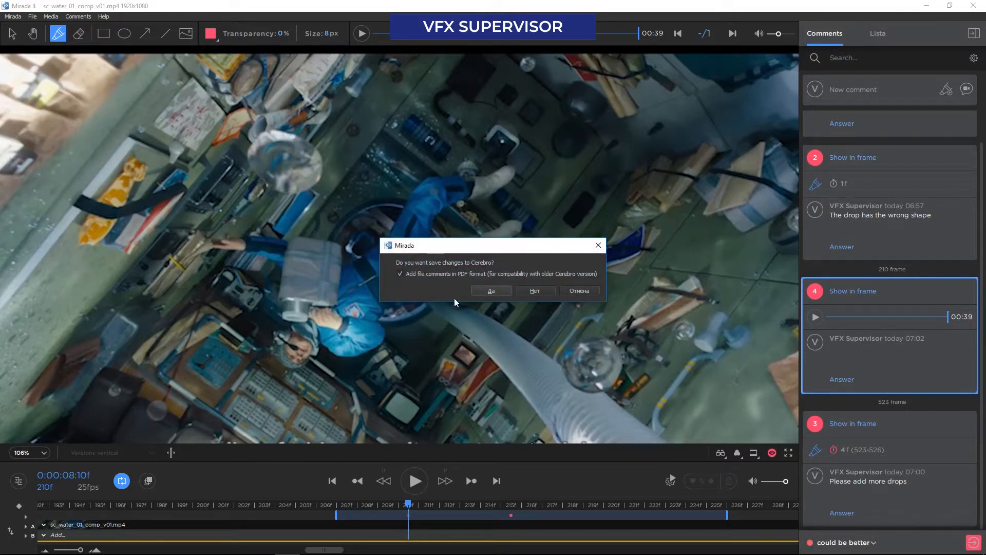
left_click(491, 288)
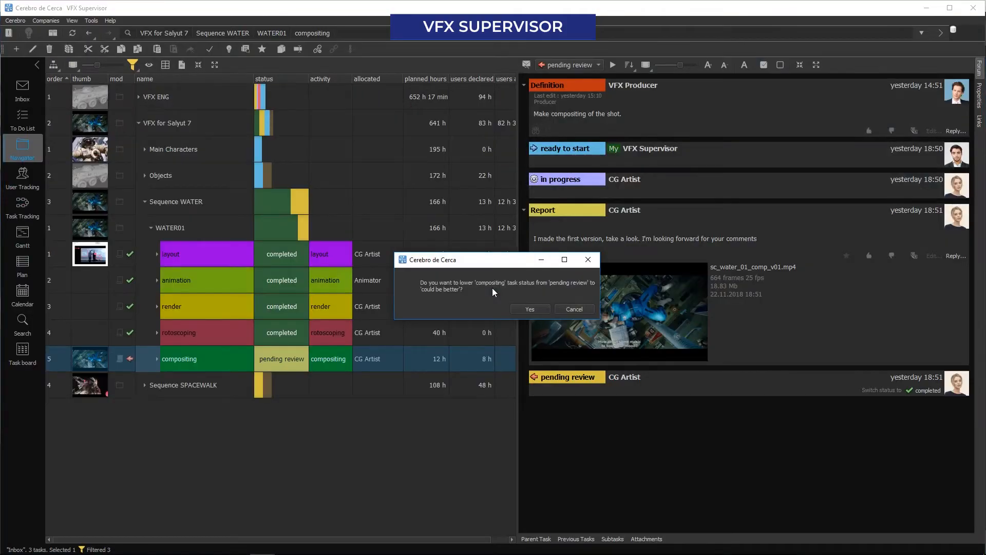
left_click(523, 306)
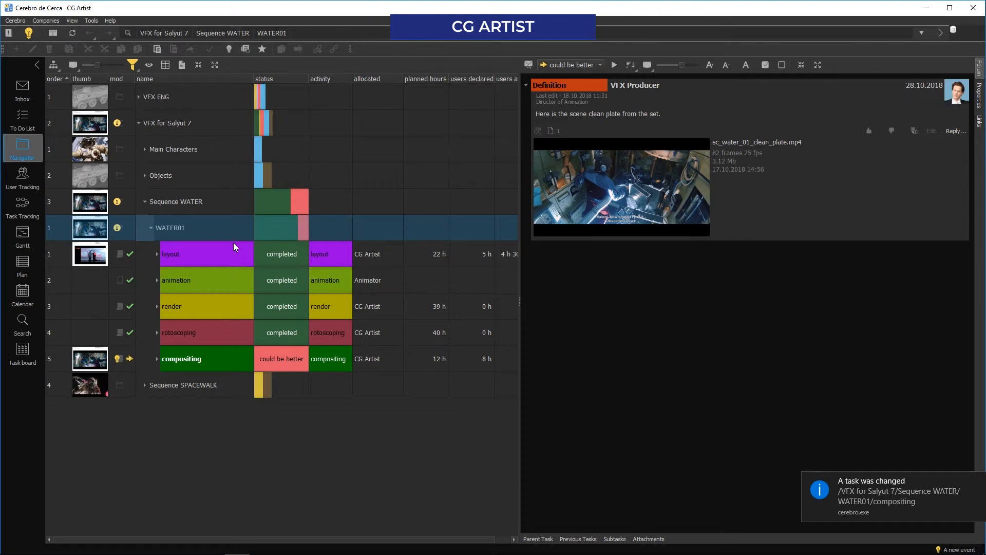
As CG artist, find the changed WATER01 compositing task in the To Do List and open the reviewed sc_water_01_comp_v01.mp4 in Mirada
left_click(25, 121)
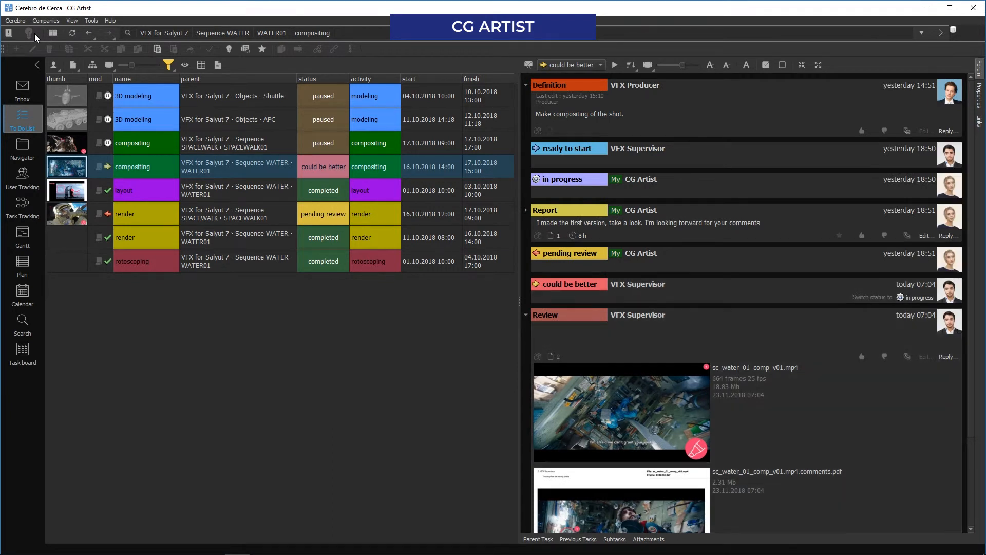
scroll(705, 223, "down", 3)
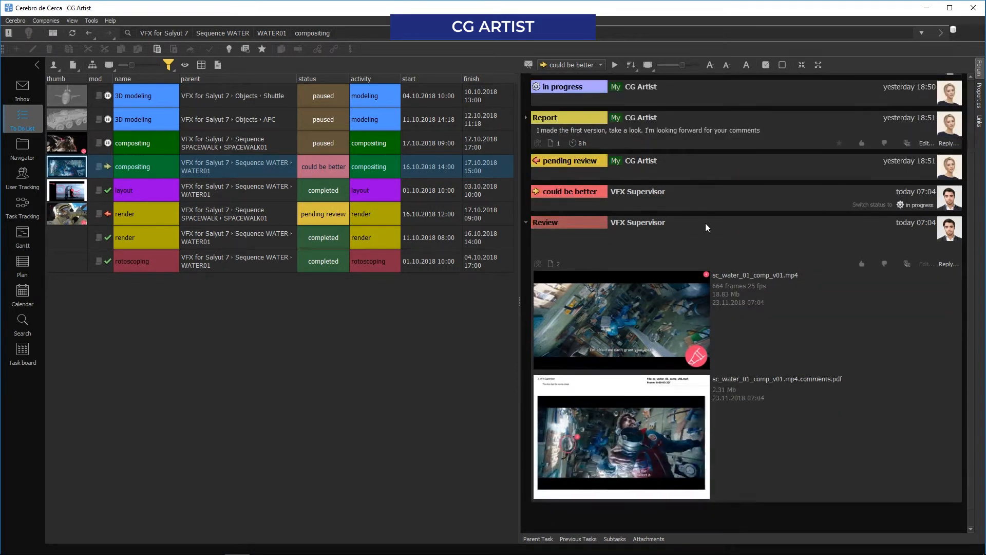
mouse_move(722, 322)
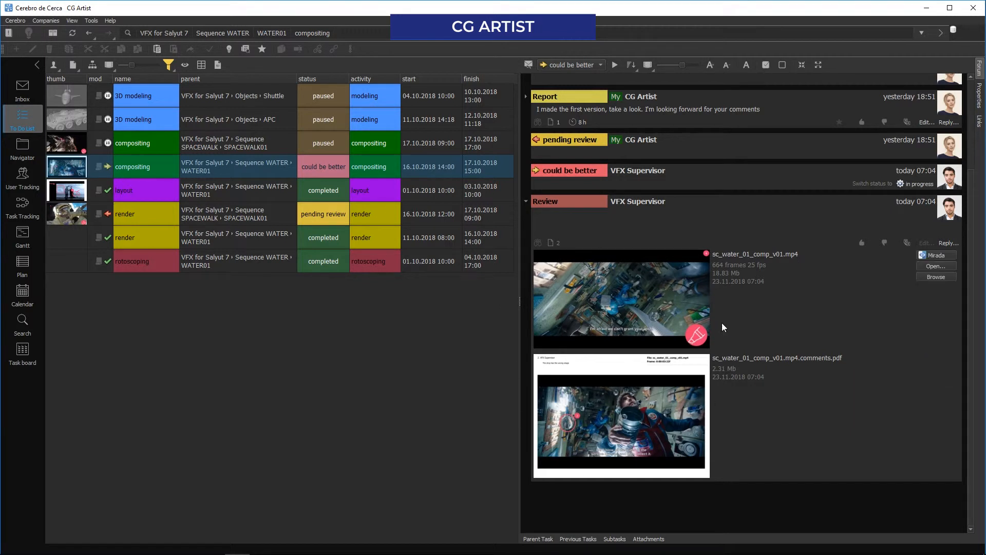
double_click(628, 285)
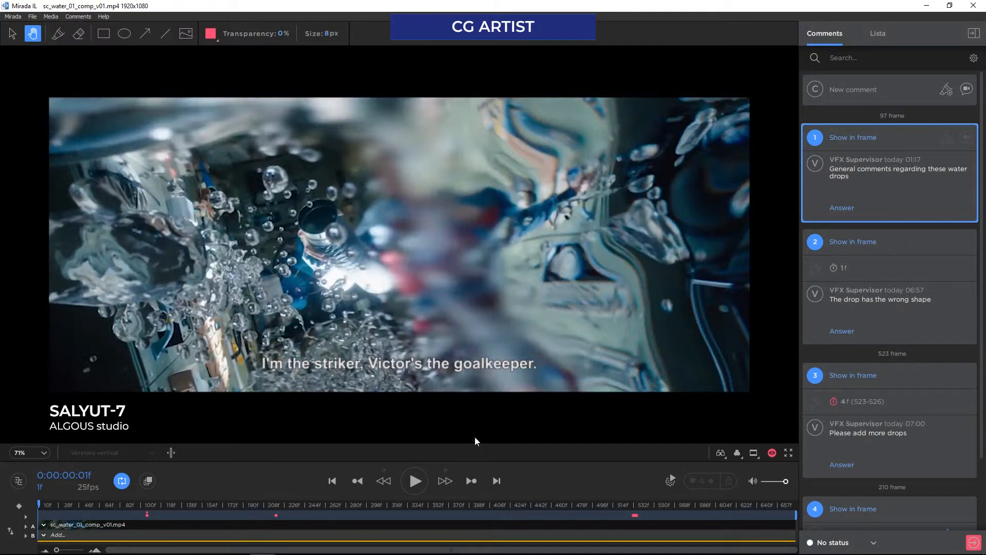
Jump to the comments on frame 97 and switch between the general water drops comment and the wrong-shape drop comment
left_click(470, 480)
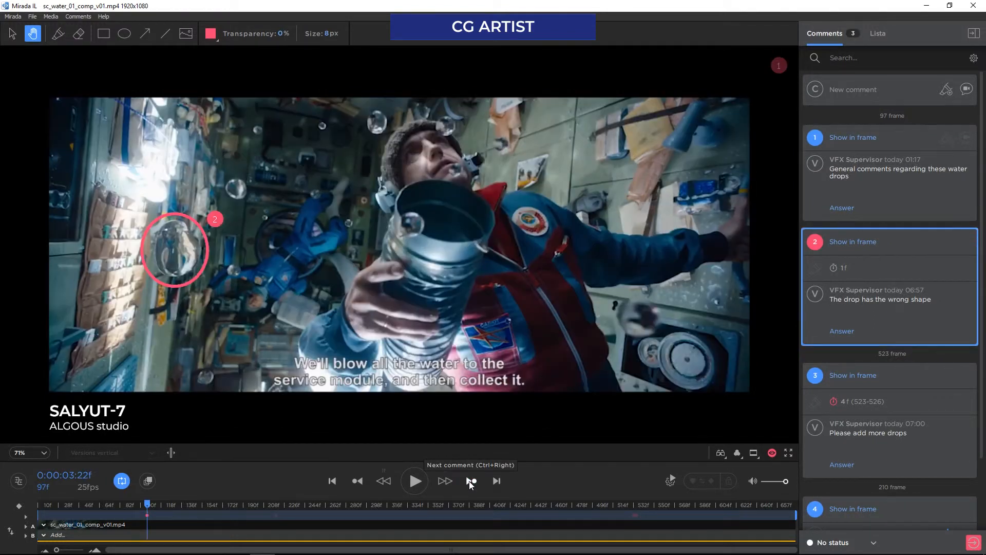
left_click(844, 137)
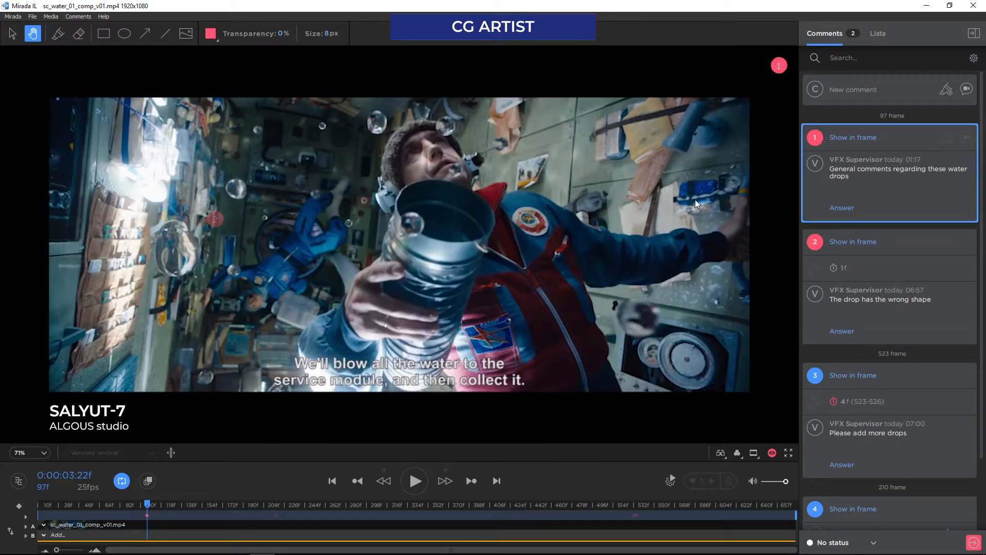
left_click(215, 223)
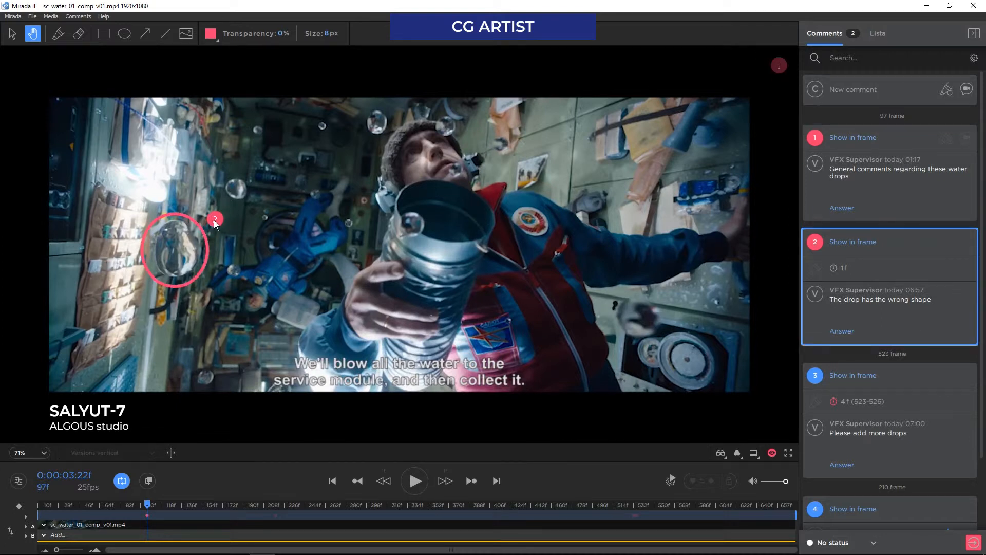
left_click(778, 69)
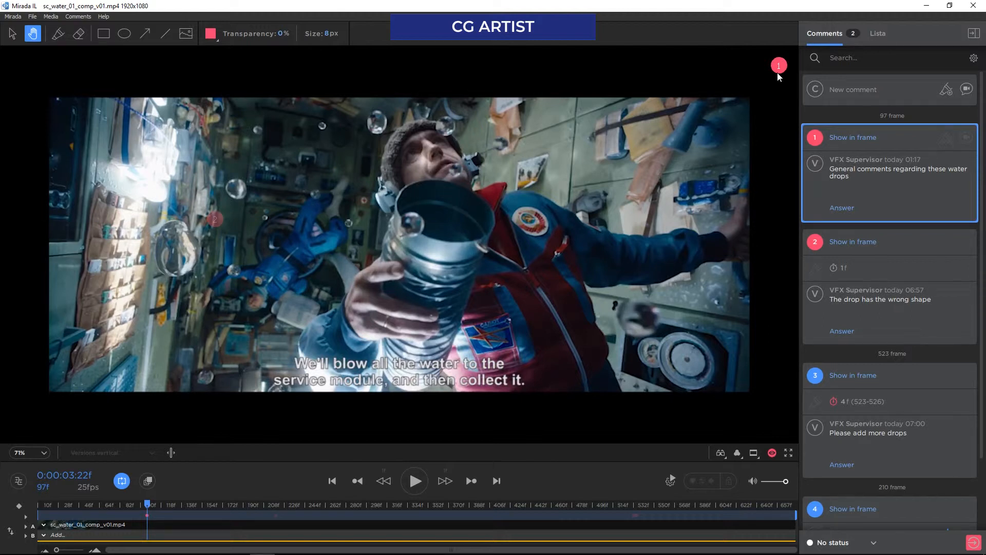
left_click(859, 243)
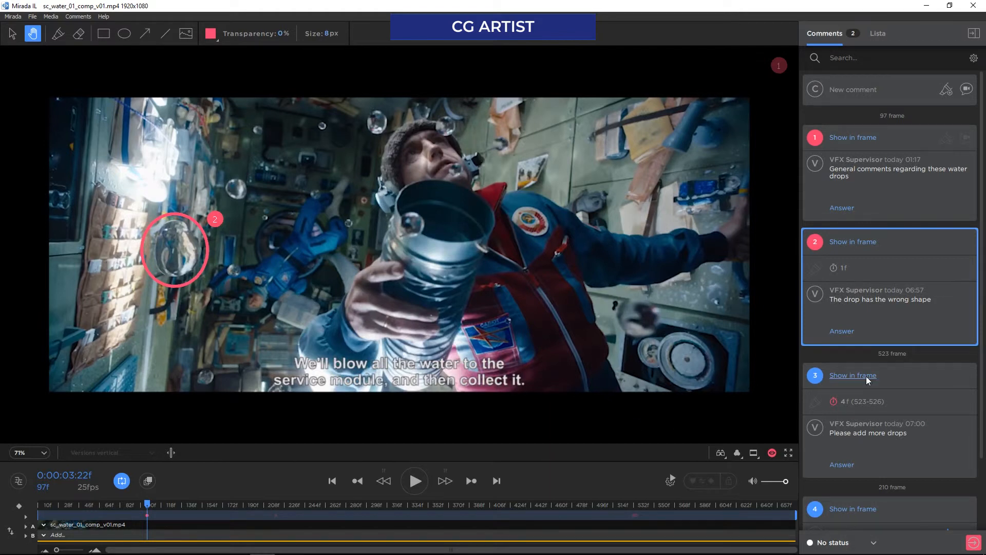
Show the "Please add more drops" comment in frame and step forward and back through its drawings on frames 523 to 526
left_click(866, 376)
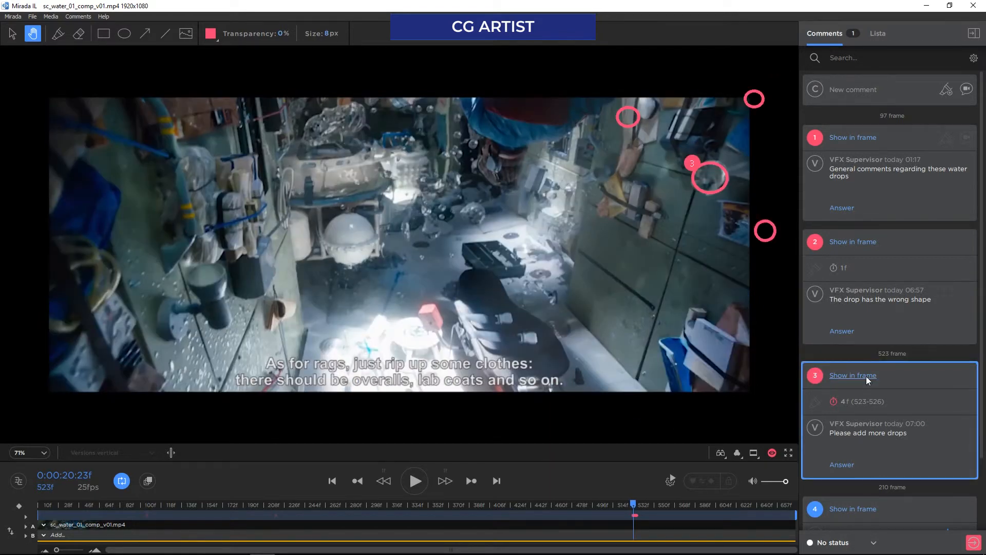
left_click(445, 481)
left_click(445, 481)
left_click(445, 481)
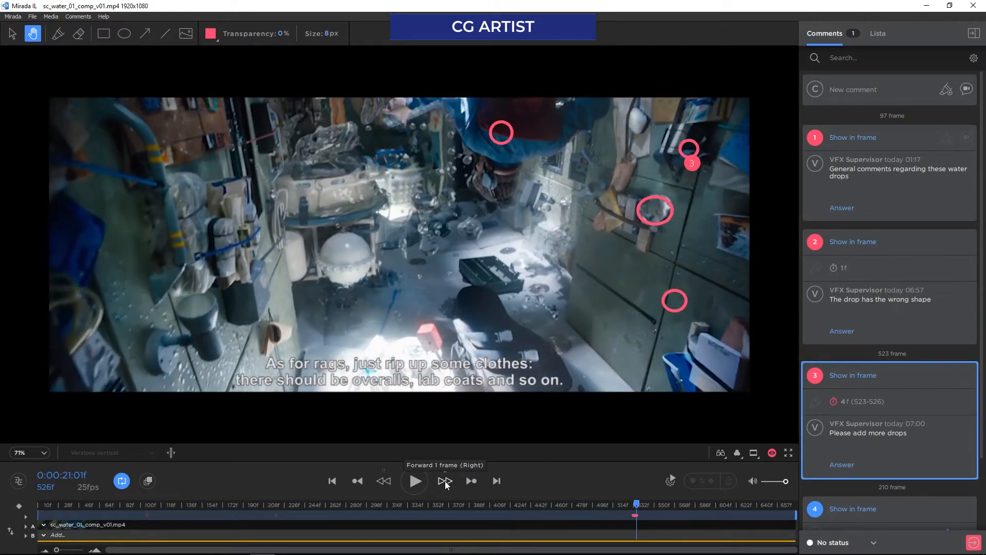
left_click(445, 481)
scroll(638, 513, "up", 10)
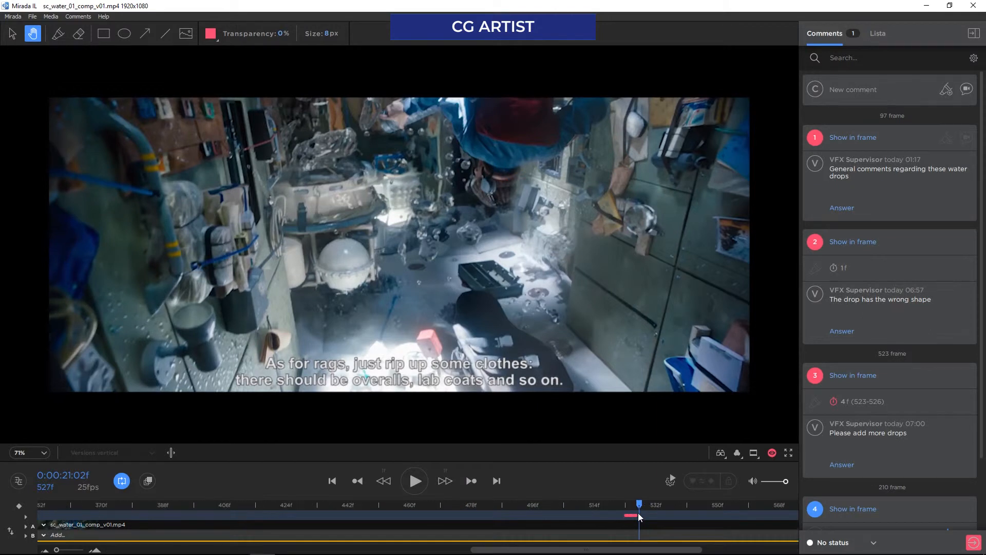
left_click(385, 480)
left_click(385, 481)
left_click(385, 481)
left_click(385, 480)
left_click(445, 481)
left_click(445, 481)
left_click(445, 481)
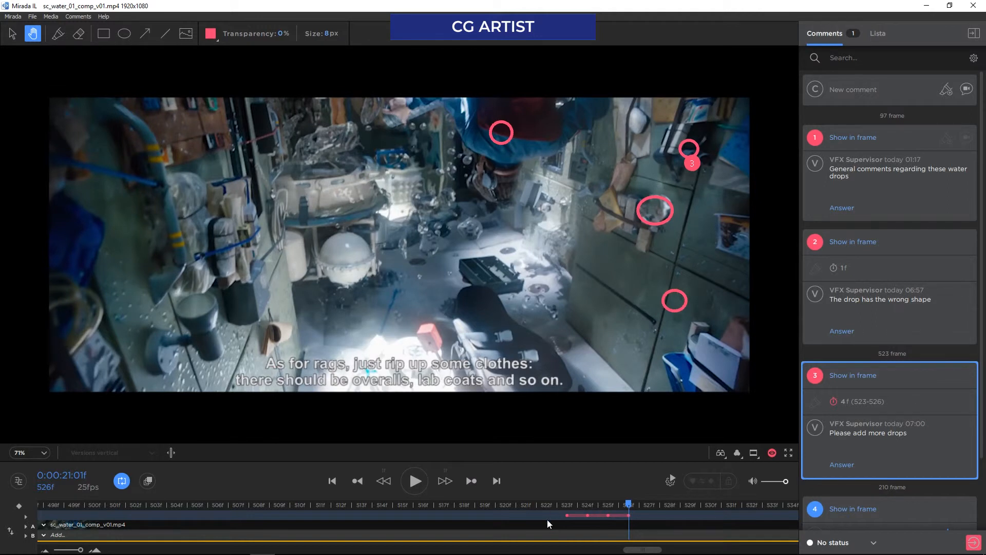
Show the supervisor's recorded comment on frame 210 and play it back
scroll(905, 423, "down", 3)
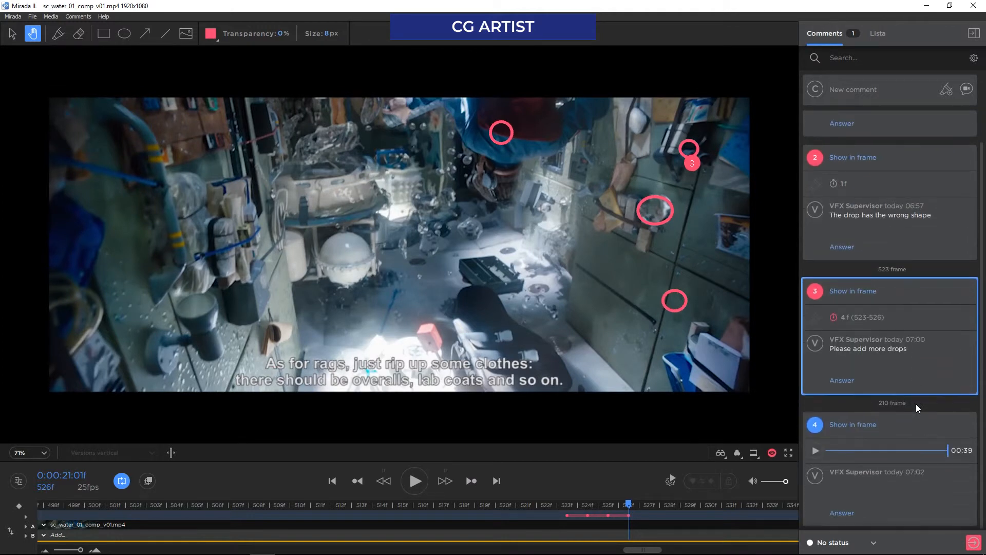
left_click(857, 422)
left_click(814, 450)
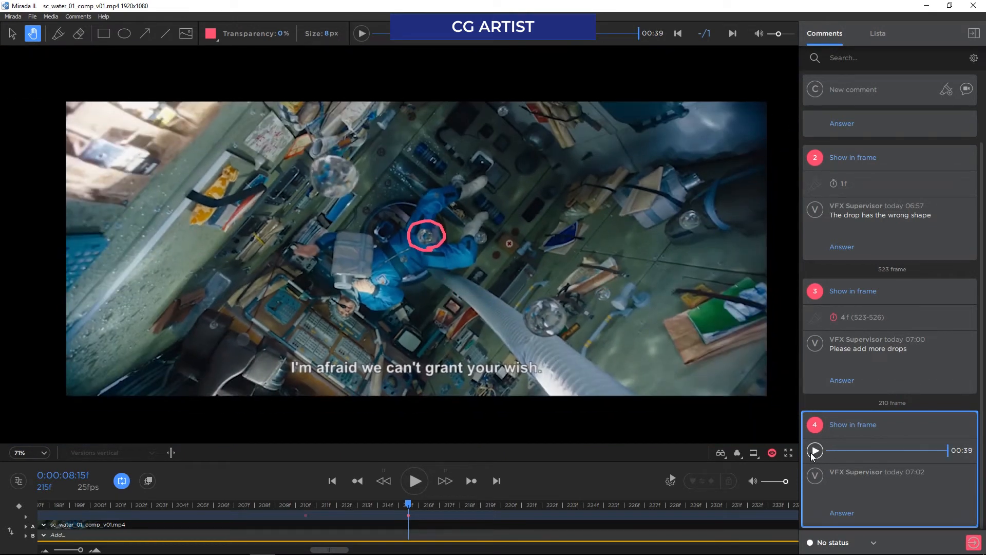
Set the task status to in progress and save the changes to Cerebro with the file comments in PDF format
left_click(876, 544)
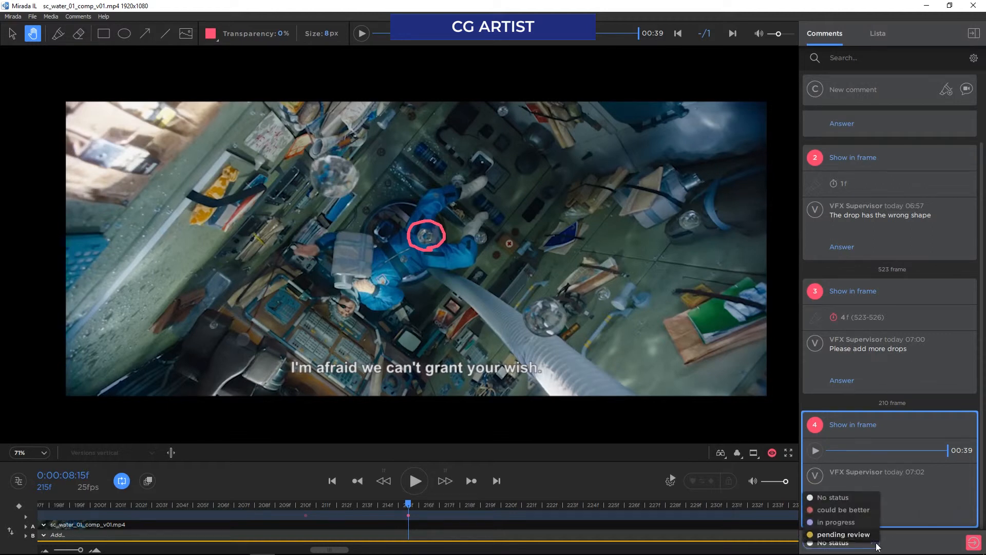
left_click(832, 517)
left_click(973, 542)
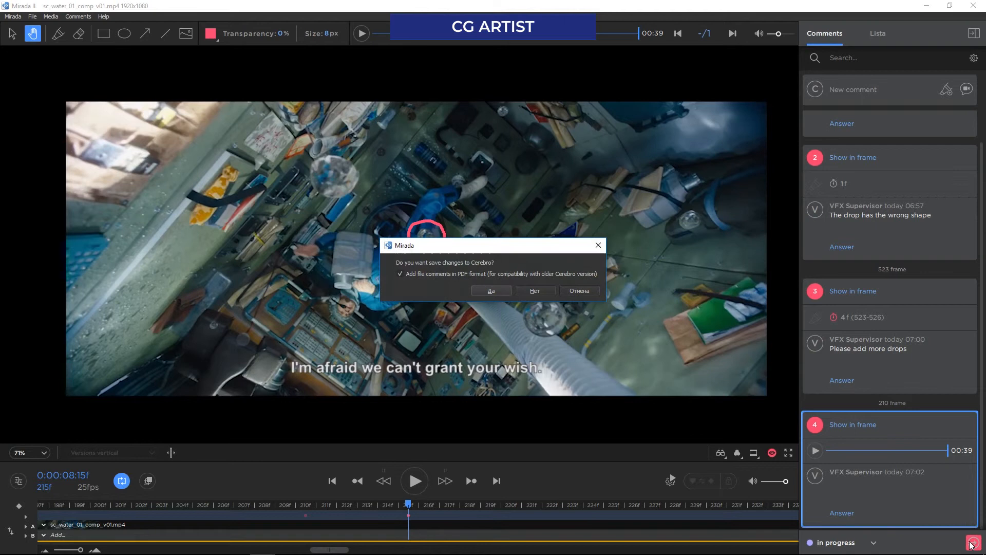
left_click(479, 291)
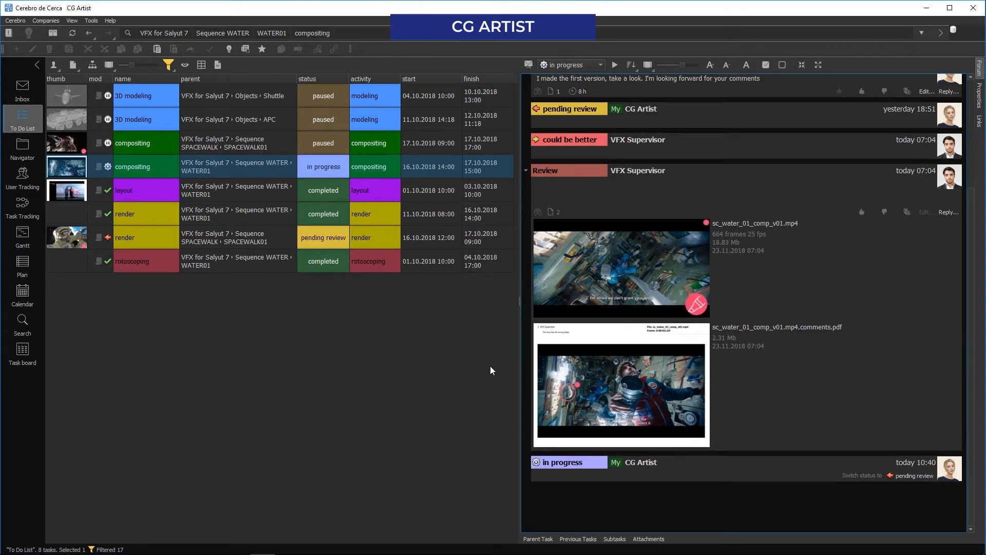
Reply to the review with the report "I created a new version with your comments in mind. Please, take a look" and attach sc_water_01_comp_v02.mp4
left_click(942, 213)
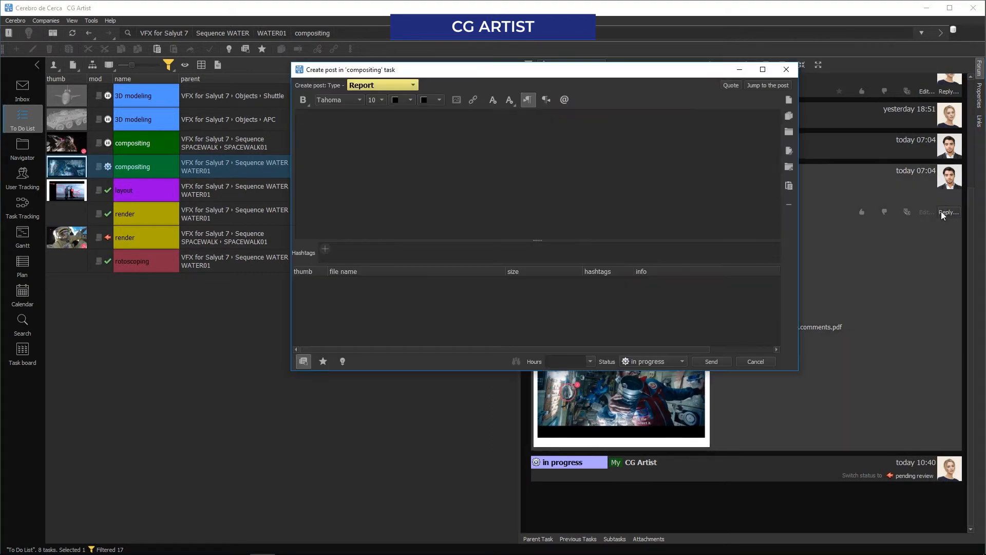
type("I created a new v")
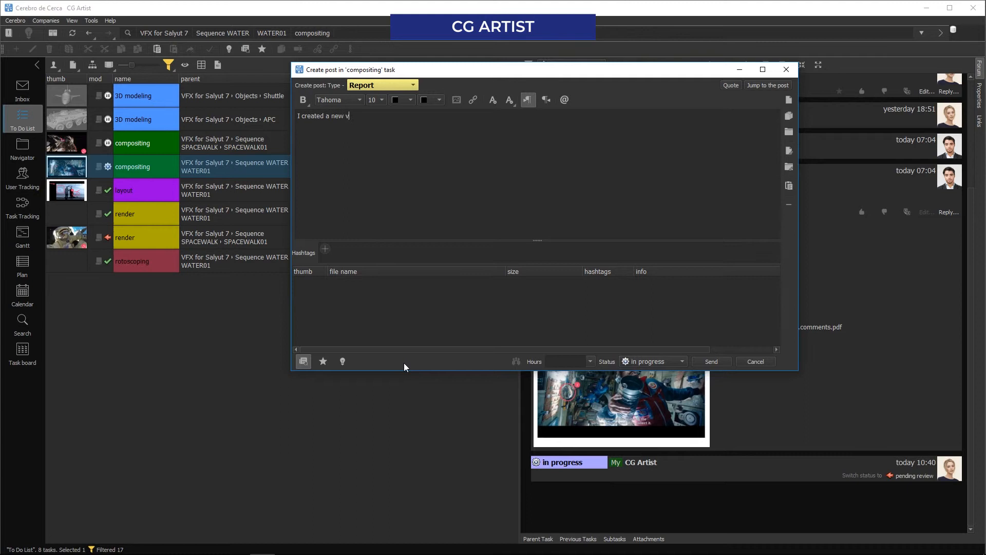
type("ersion with your comments in mind. Please, take a look")
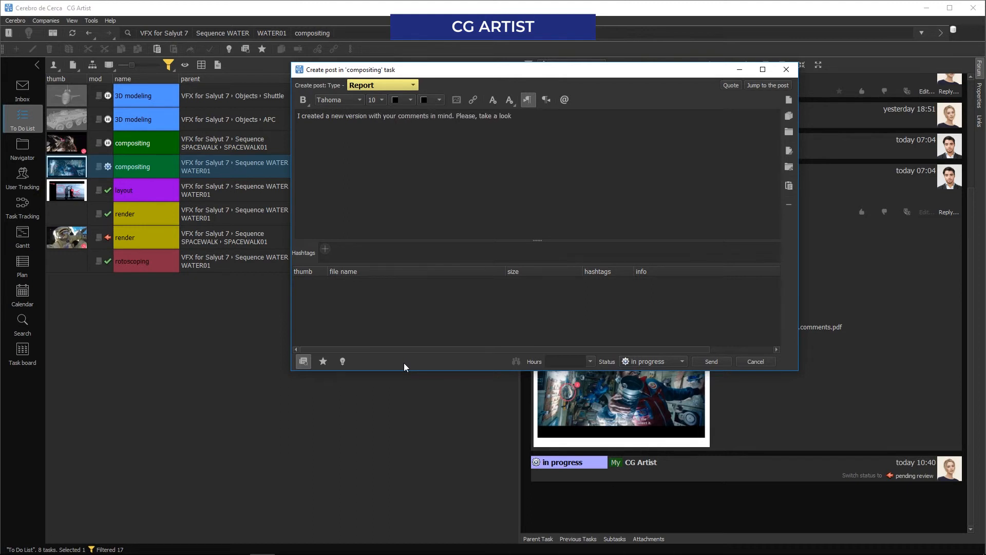
left_click(187, 544)
left_click_drag(303, 184, 405, 284)
Declare 4 h on the report, set the status to pending review, and send it
left_click(590, 361)
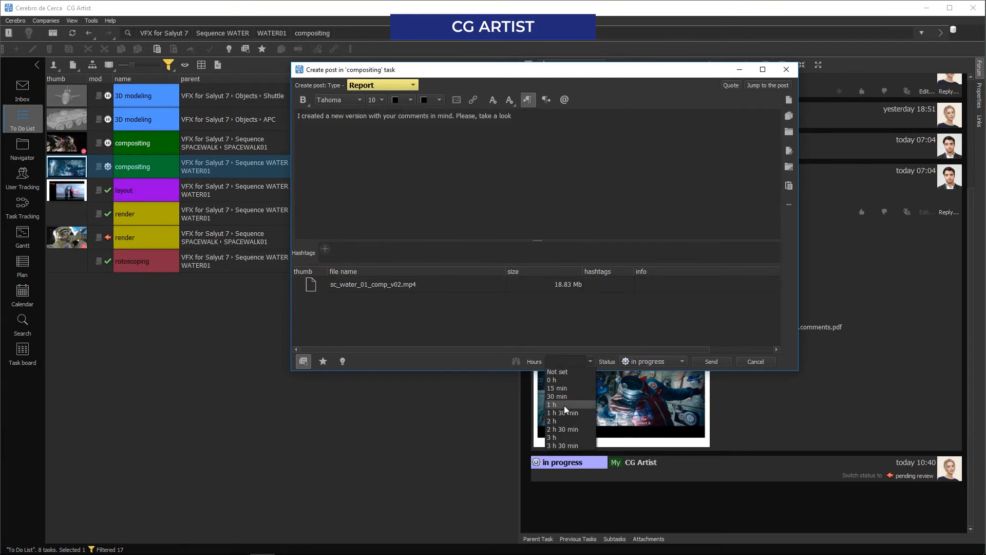
left_click(558, 432)
left_click(648, 362)
left_click(642, 368)
left_click(711, 361)
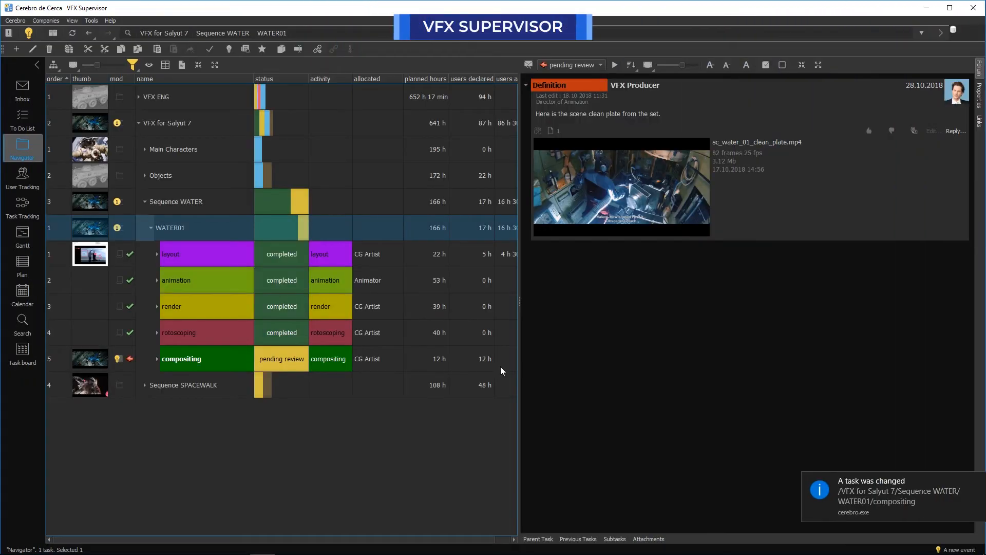
As VFX supervisor, open the Inbox and go to the changed WATER01 compositing task to view the artist's new report
left_click(22, 88)
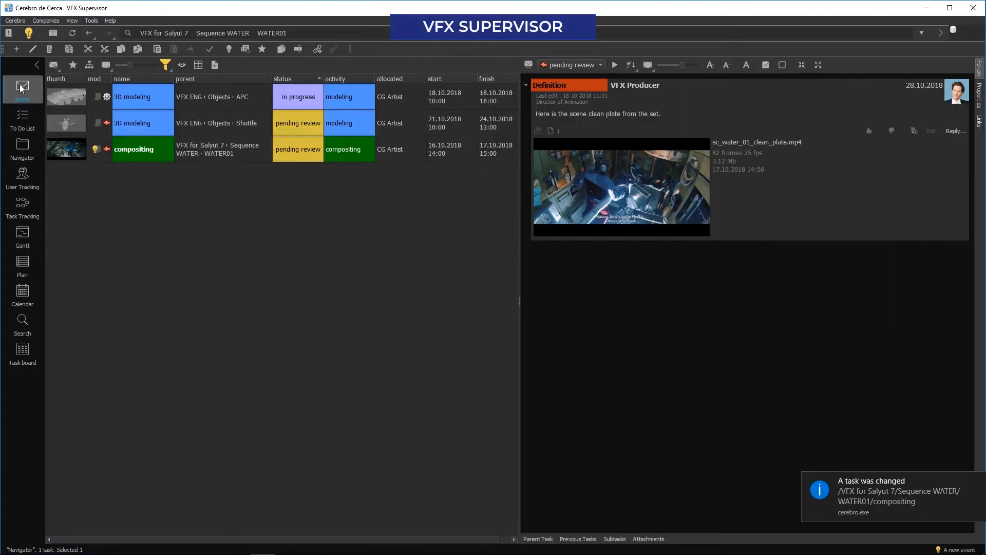
left_click(26, 32)
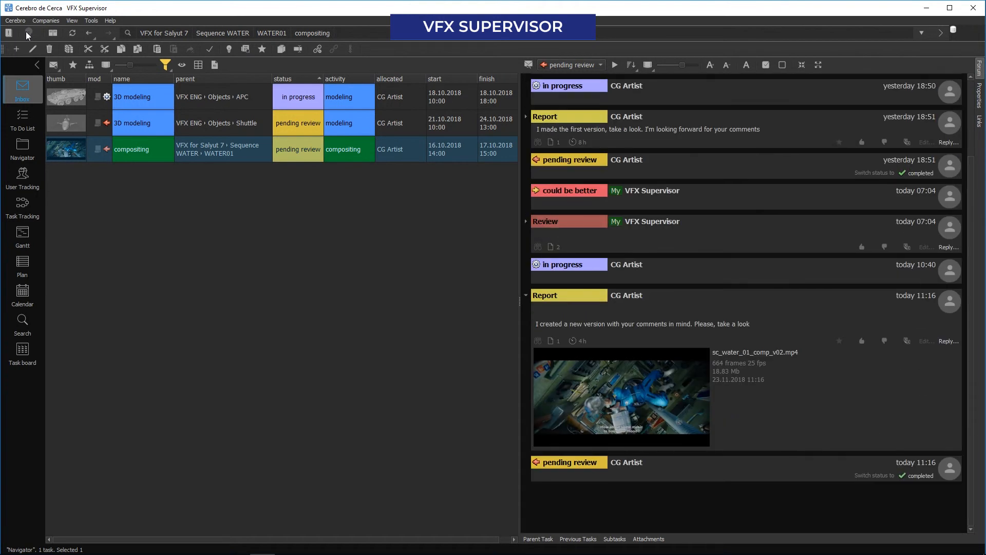
mouse_move(630, 381)
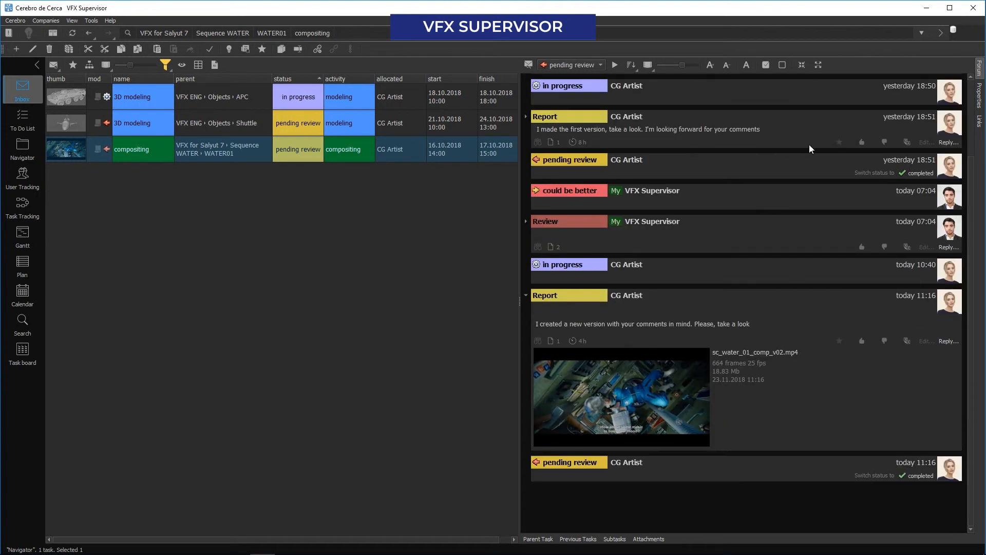
Expand all messages in the compositing task's forum and view the earlier review files and the new v02 report
left_click(818, 70)
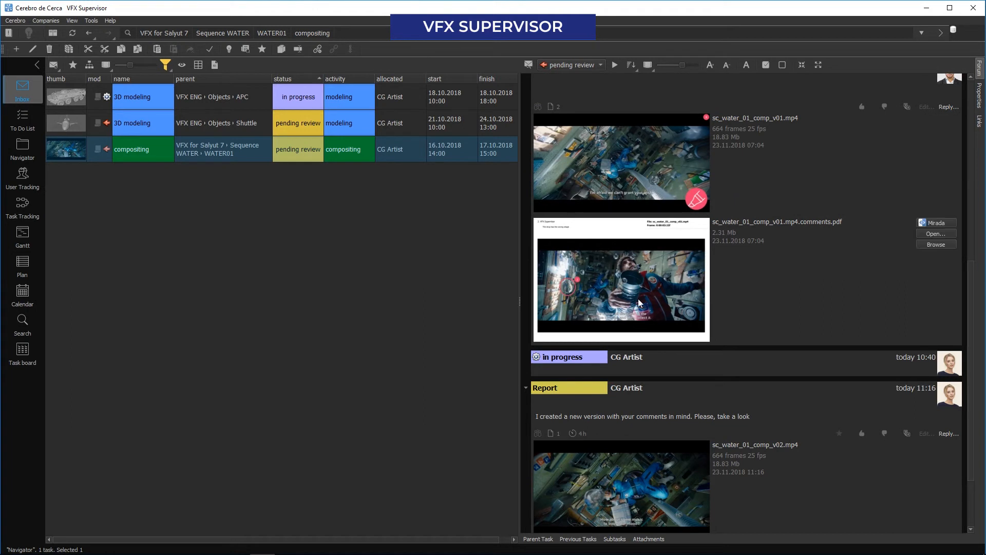
scroll(639, 300, "down", 1)
scroll(637, 303, "down", 1)
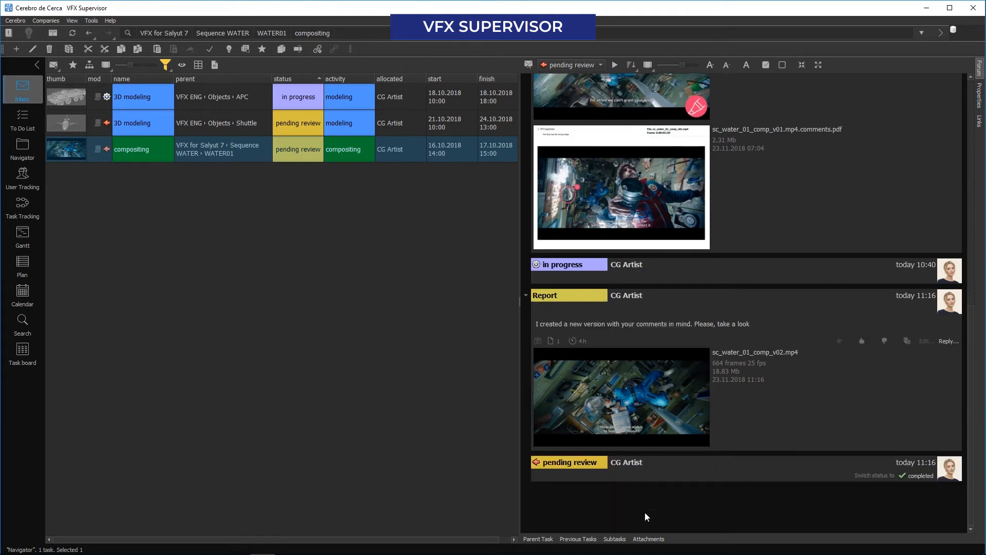
From the task's attachments, open the artist's original sc_water_01_comp_v01.mp4 and sc_water_01_comp_v02.mp4 together for comparison in Mirada
left_click(649, 539)
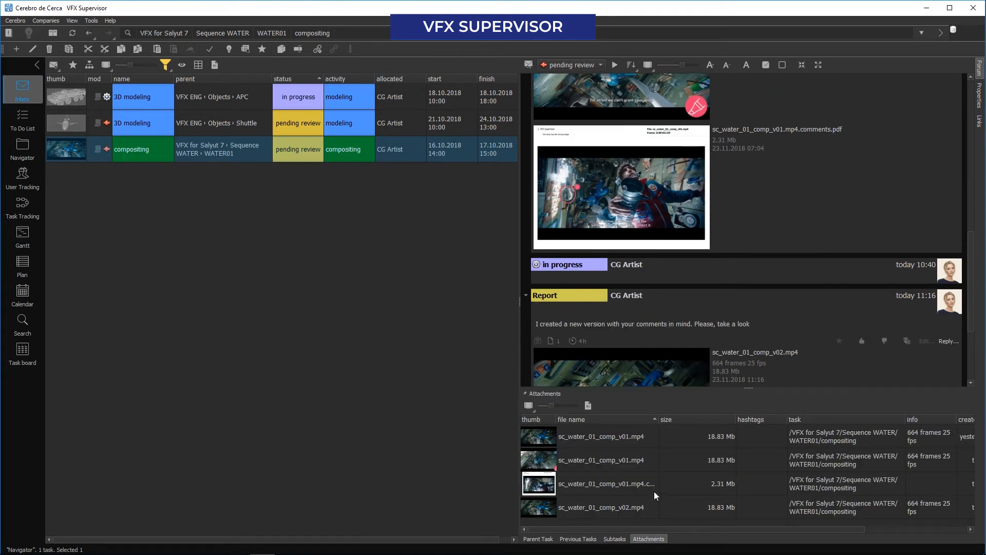
left_click(621, 438)
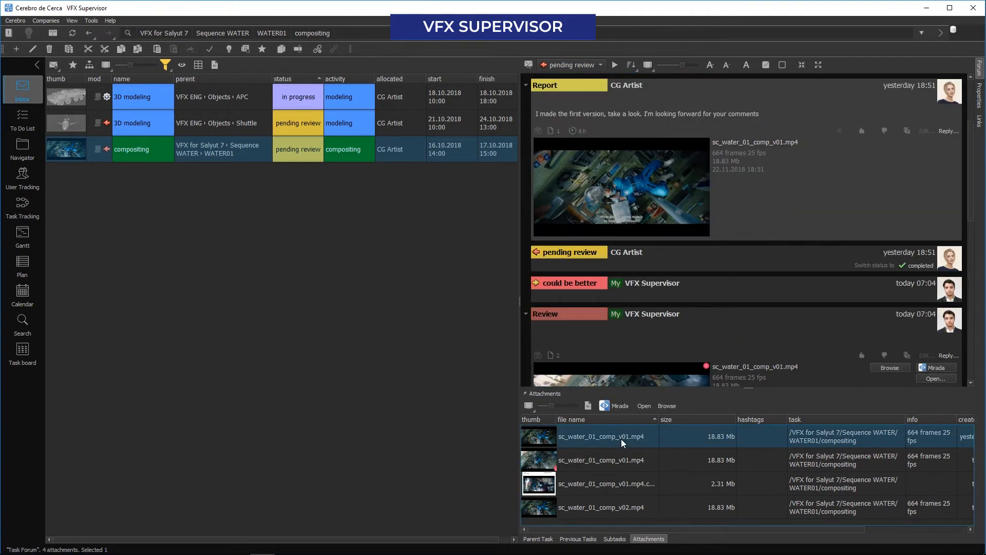
left_click(614, 506, "ctrl")
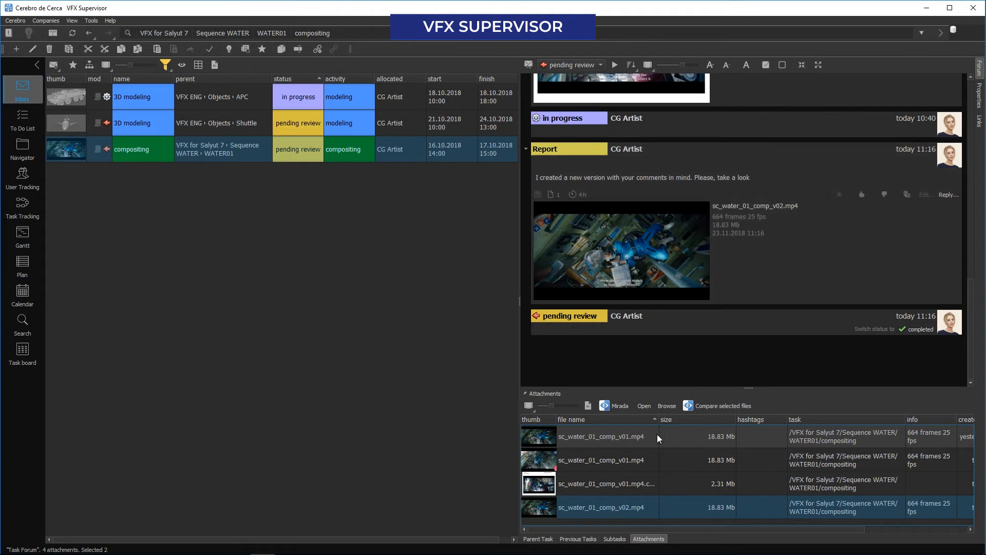
left_click(717, 406)
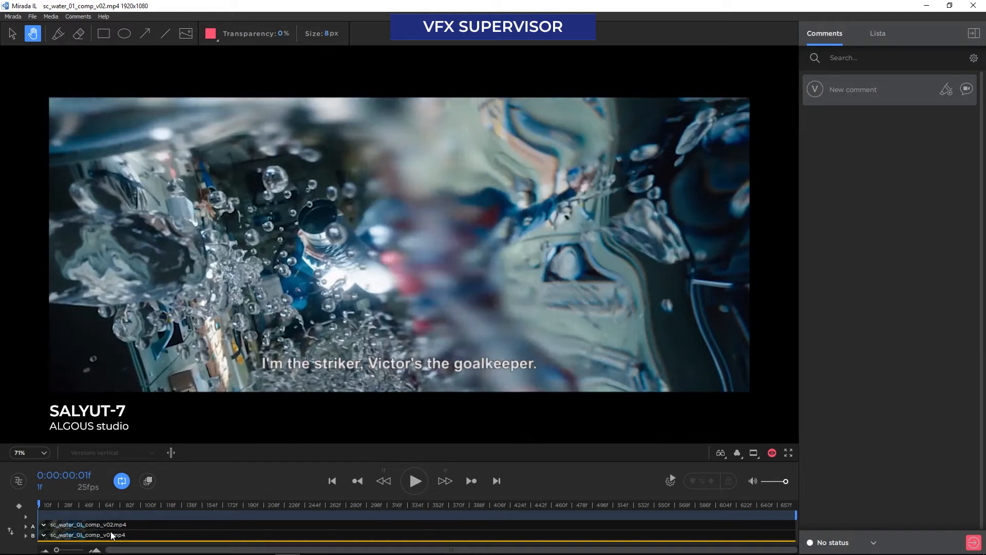
Go to frame 209, turn on version comparison, and view the two clips in Versions vertical mode
left_click(262, 511)
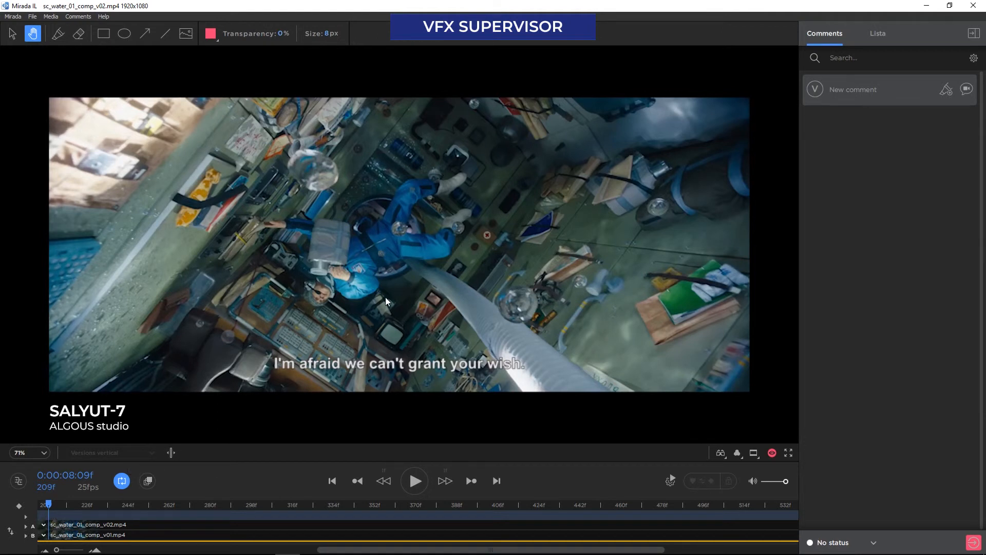
left_click(171, 452)
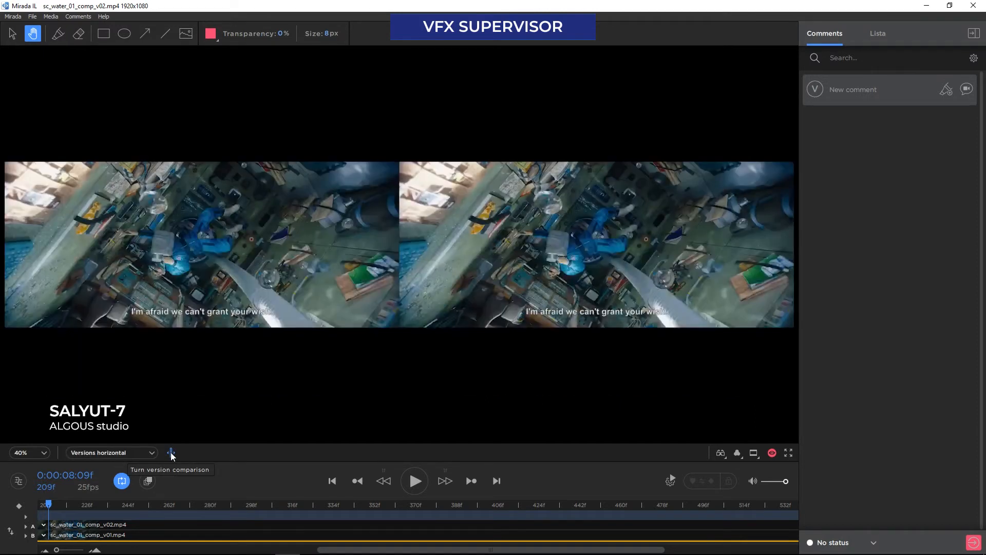
left_click(122, 453)
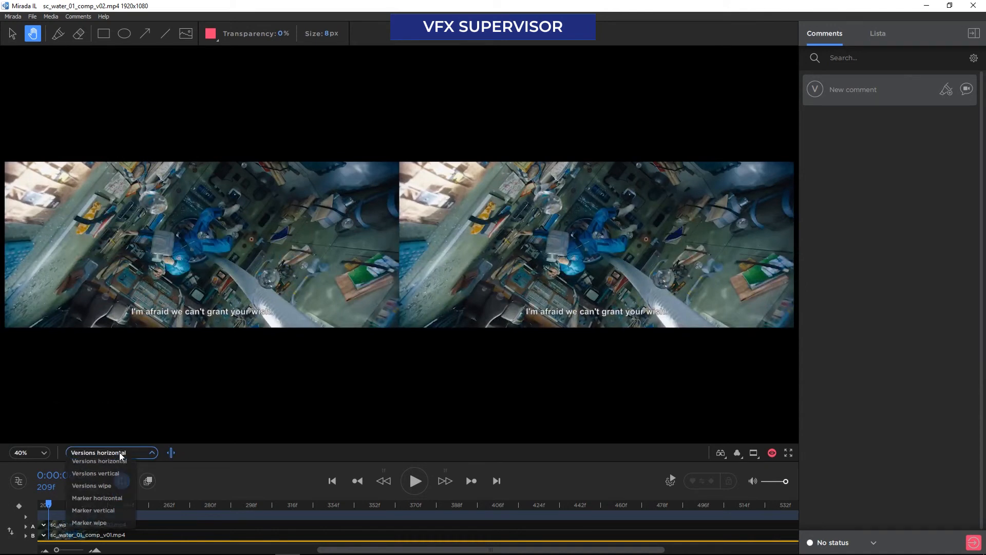
left_click(116, 478)
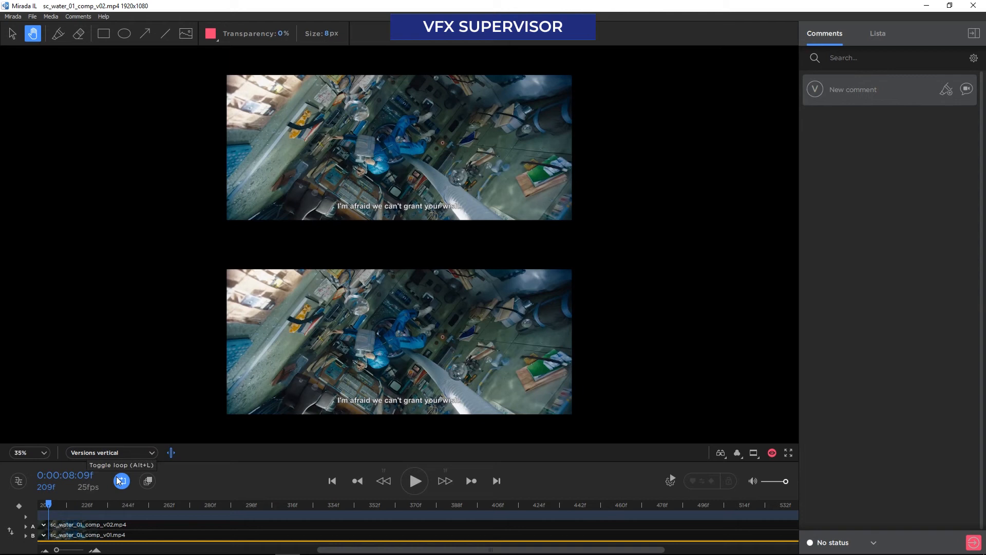
Switch the comparison to Versions wipe and shift the dividing line slightly across the astronaut
left_click(107, 455)
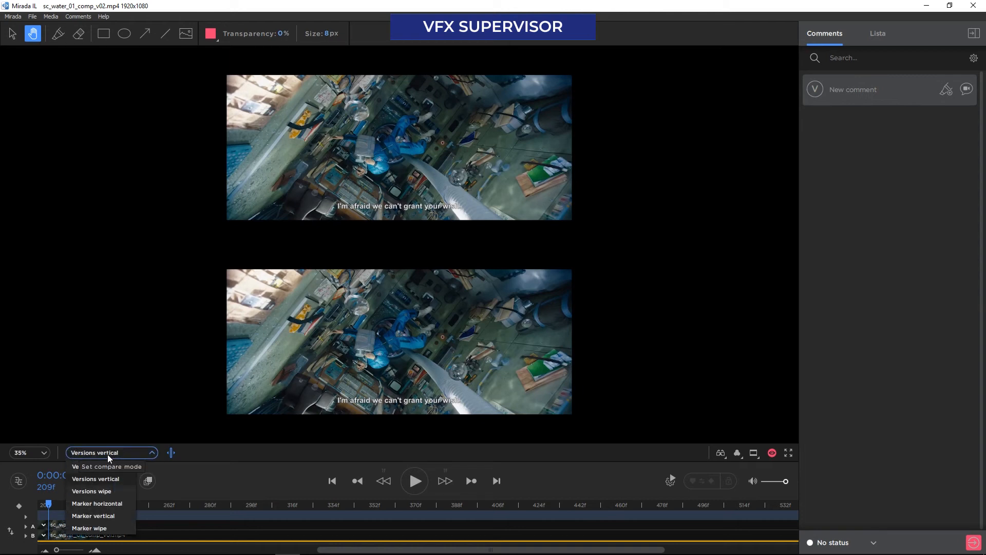
left_click(108, 491)
left_click_drag(398, 324, 372, 320)
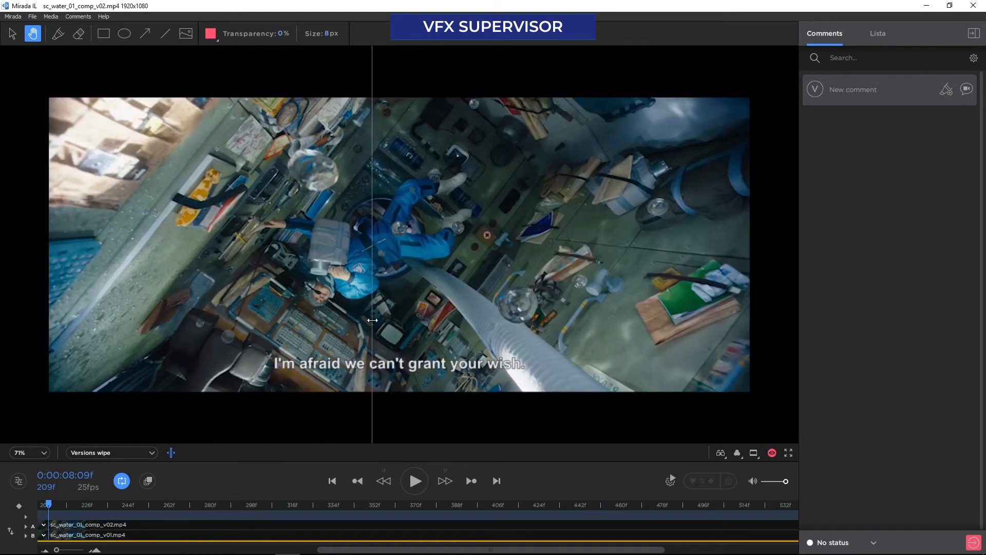
Compare frames in Marker horizontal mode, placing the marker a few frames after frame 209
left_click(151, 452)
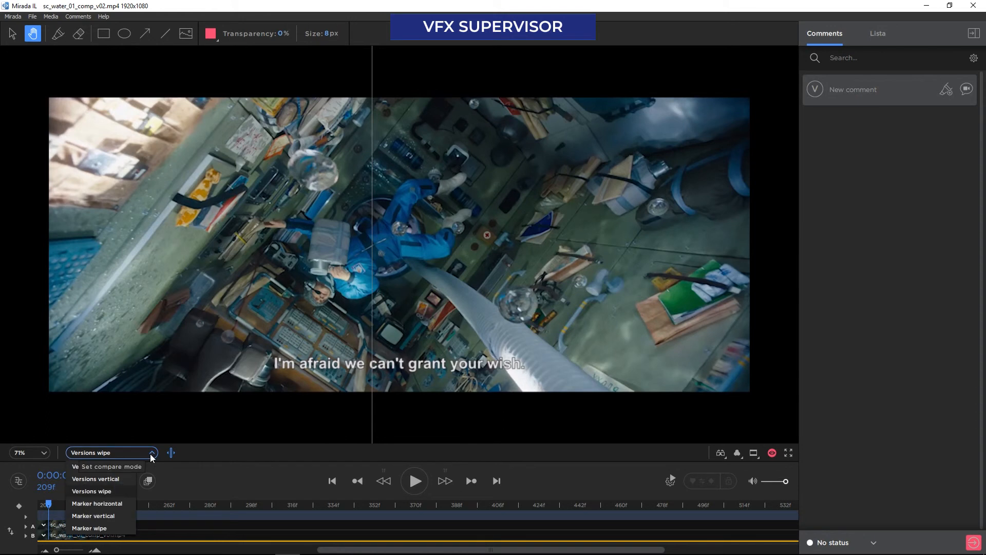
left_click(121, 503)
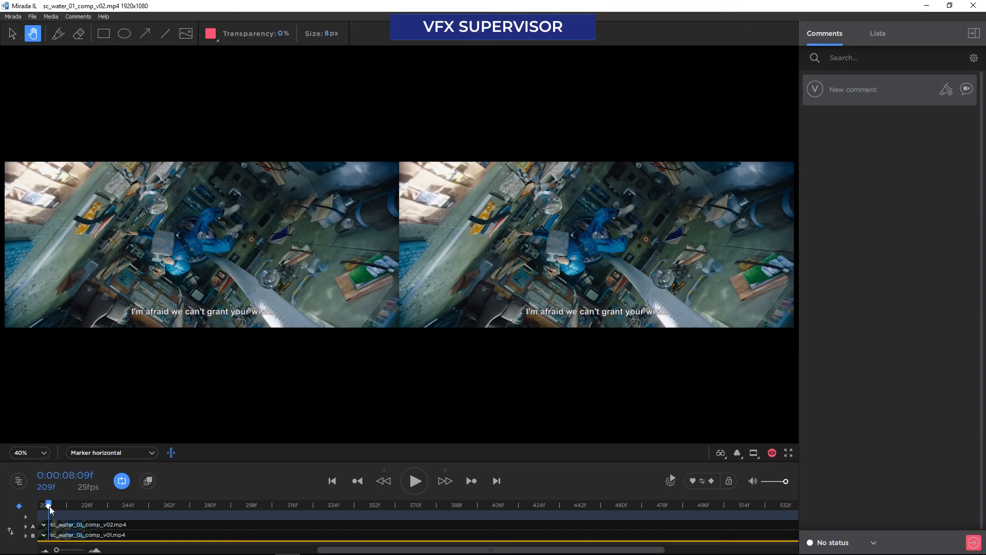
left_click_drag(63, 504, 195, 506)
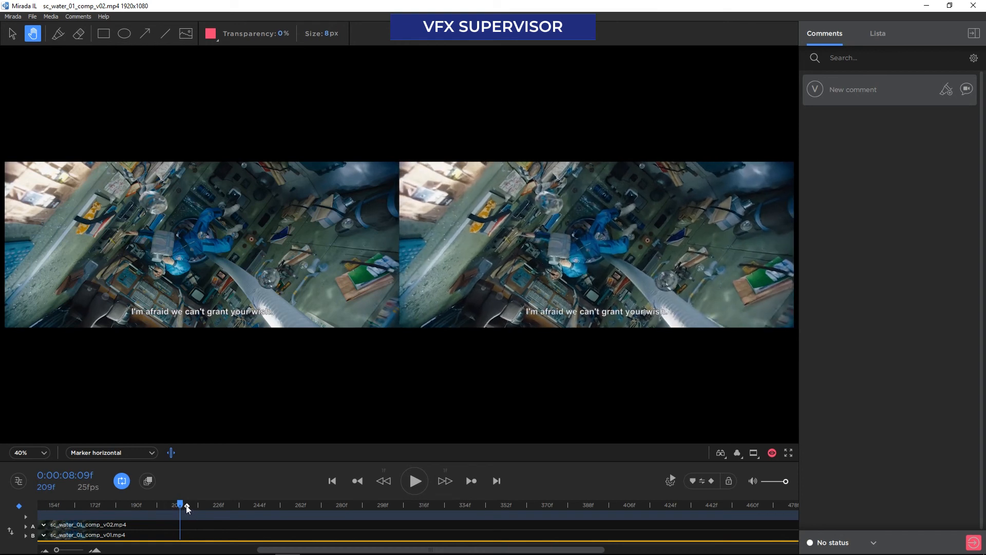
Switch the comparison to Marker wipe and move the dividing line across the astronaut
left_click(139, 453)
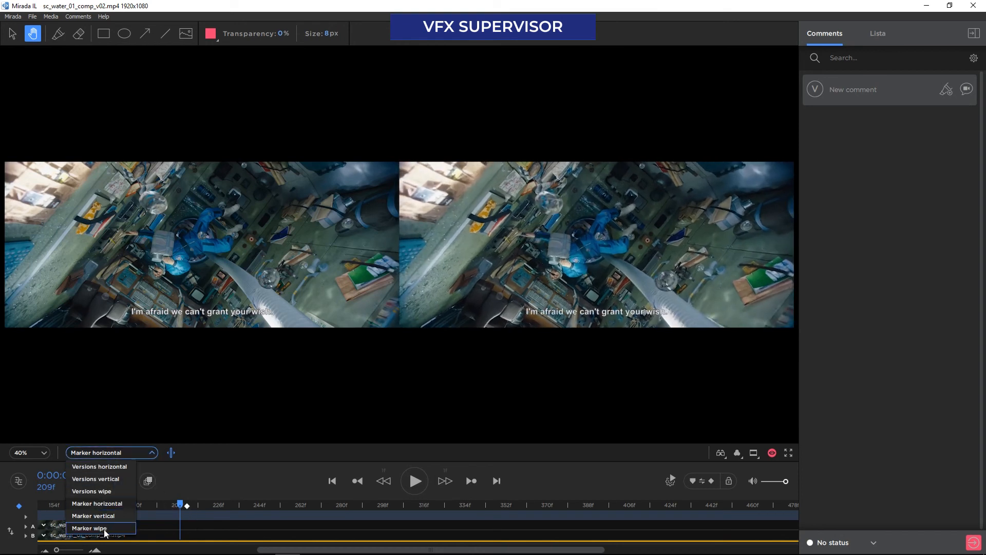
left_click(103, 528)
mouse_move(367, 287)
left_mouse_down()
mouse_move(555, 288)
mouse_move(356, 292)
left_mouse_up()
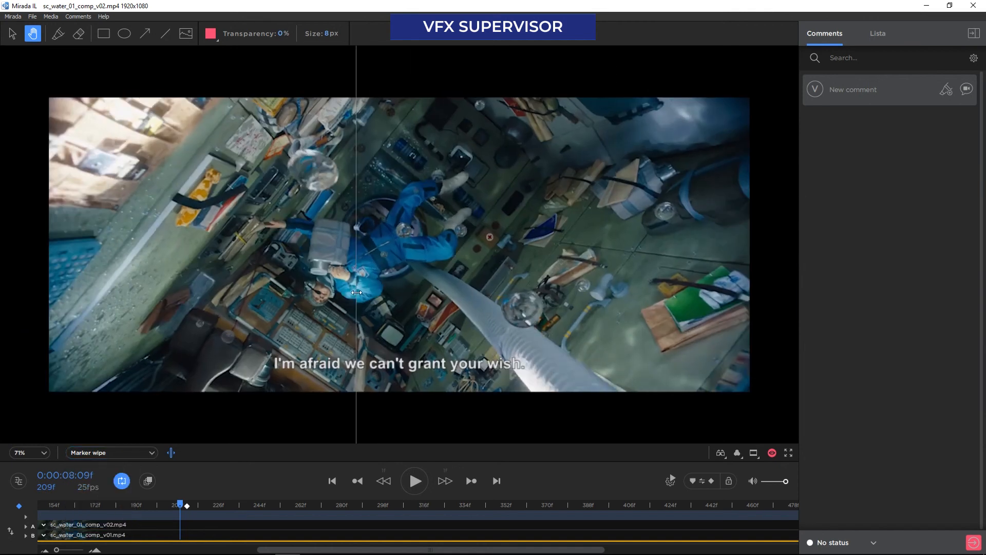
Lock the playhead and marker together, scrub along the timeline, and end the comparison to return to Cerebro
left_click(728, 480)
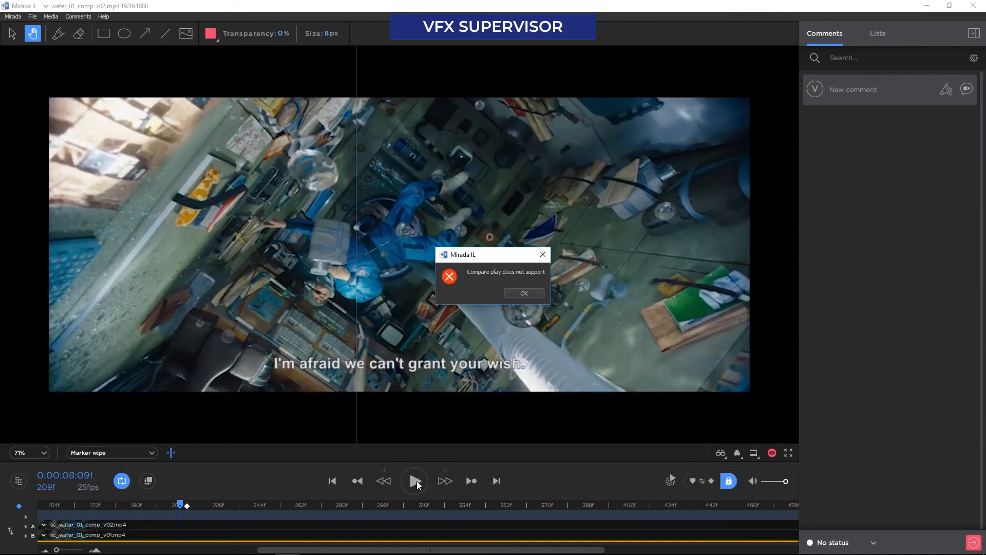
left_click(516, 292)
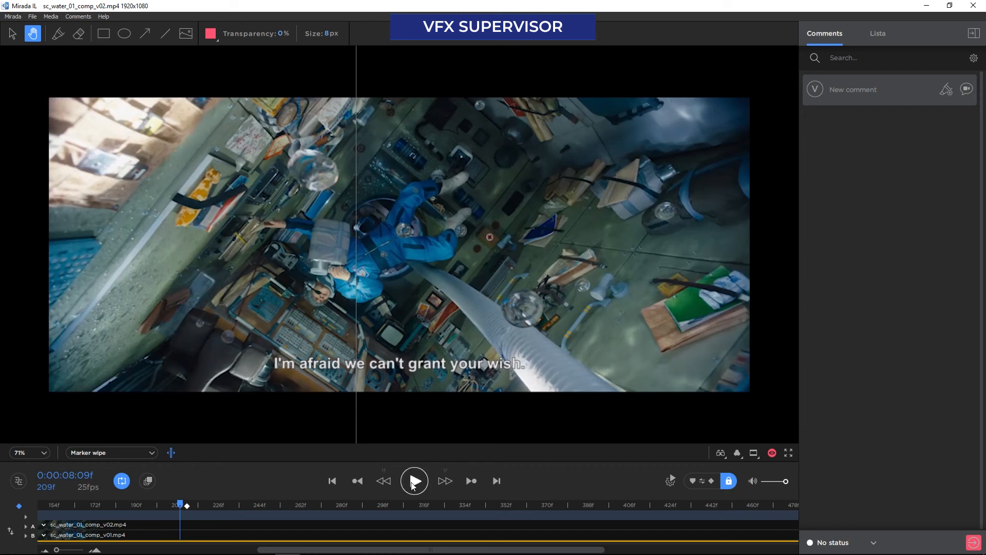
left_click(245, 502)
left_click_drag(269, 509, 376, 507)
left_click(171, 452)
left_click(973, 541)
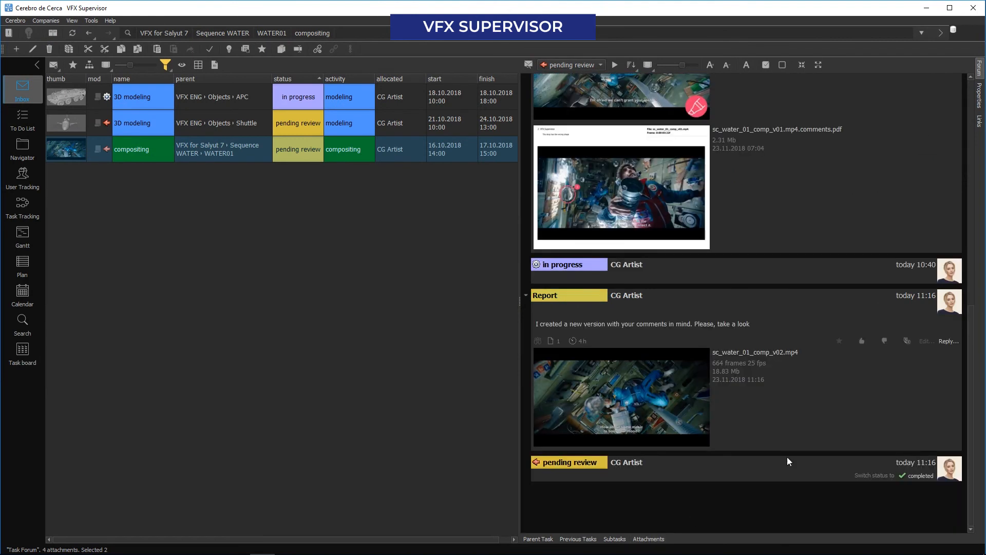
Reply to the artist's v02 report with a Review post reading "Excellent, just what I wanted"
left_click(946, 340)
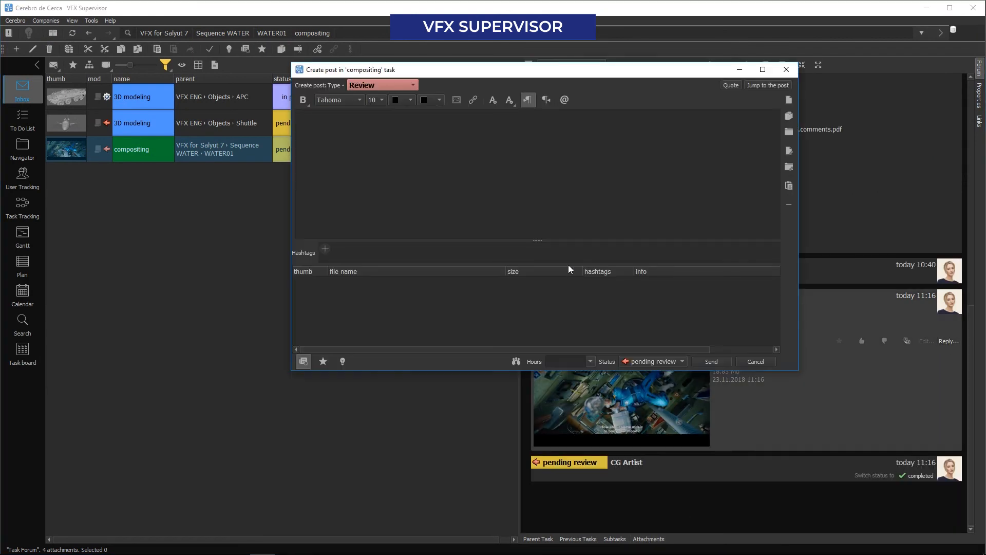
left_click(418, 168)
type("Excellent, just what I wanted")
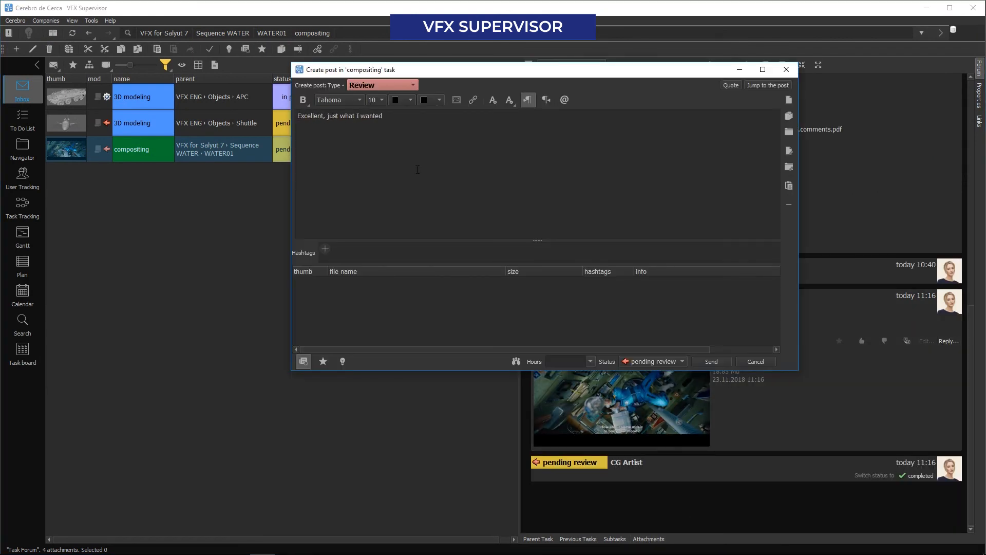
Set the review's status to completed, send it, and show the compositing task in the Navigator
left_click(636, 365)
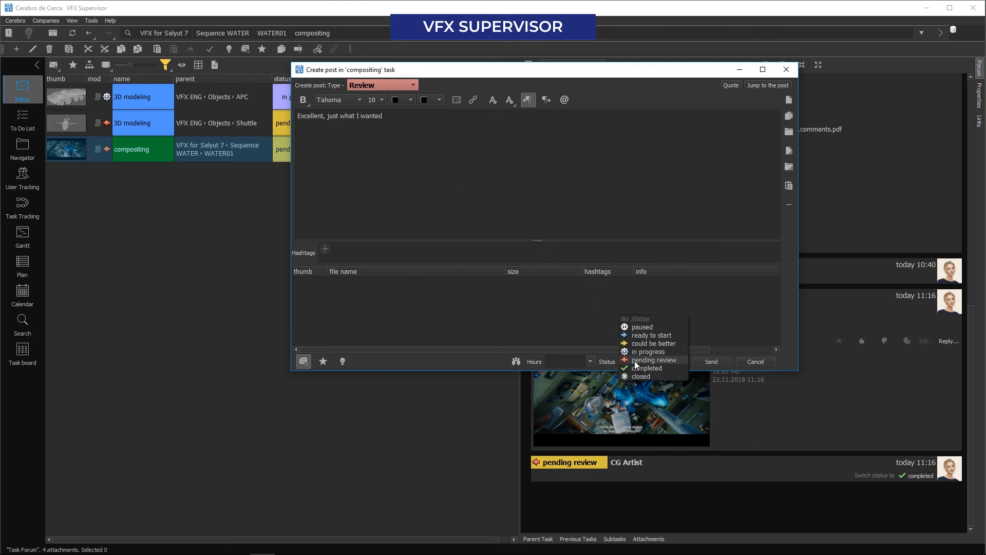
left_click(636, 366)
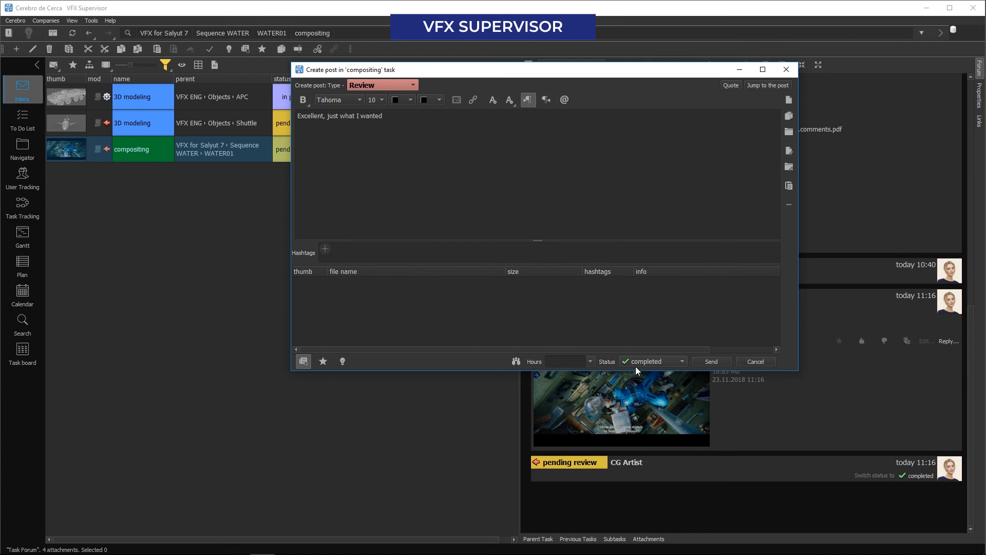
left_click(719, 361)
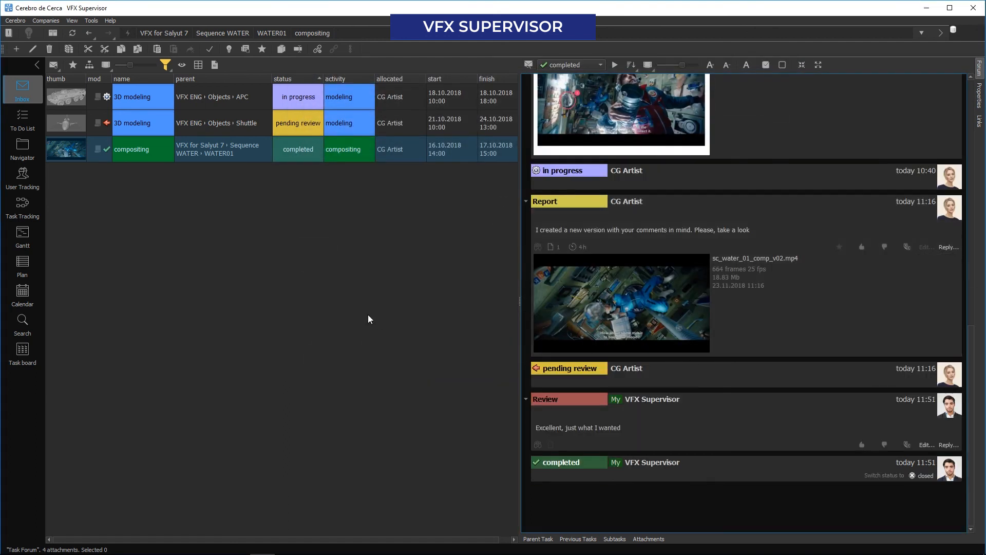
left_click(22, 147)
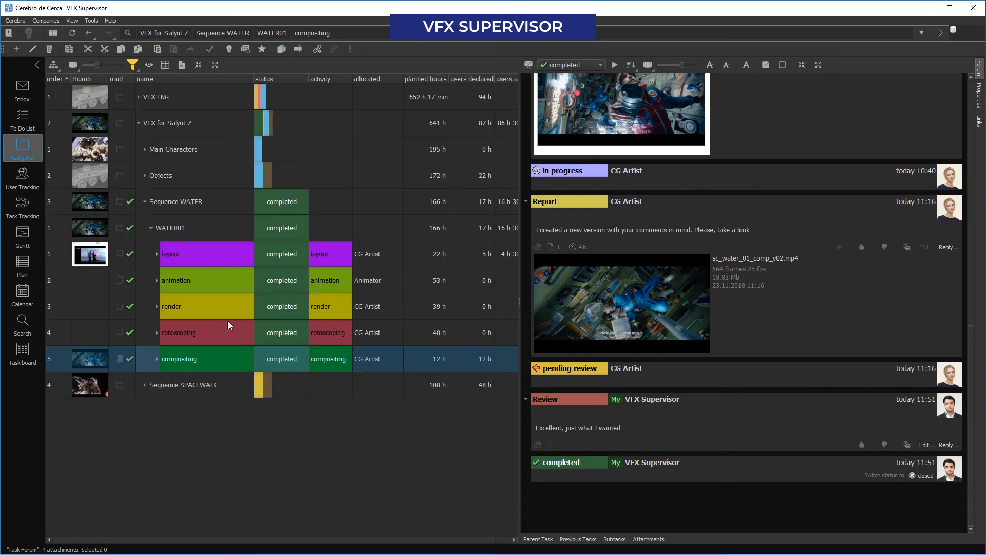